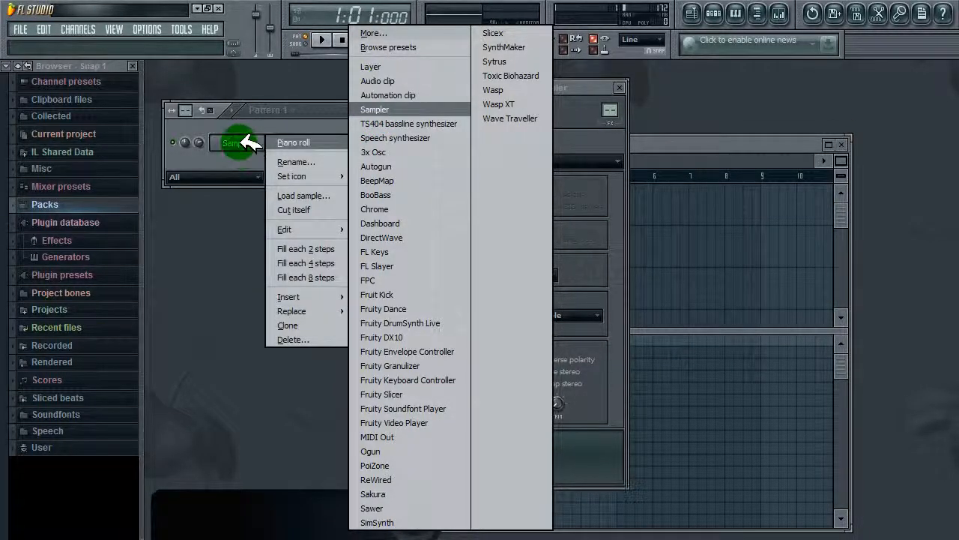
# - Insert an Audio clip channel into Pattern 1 and bring up its channel settings
pyautogui.moveTo(310, 292)
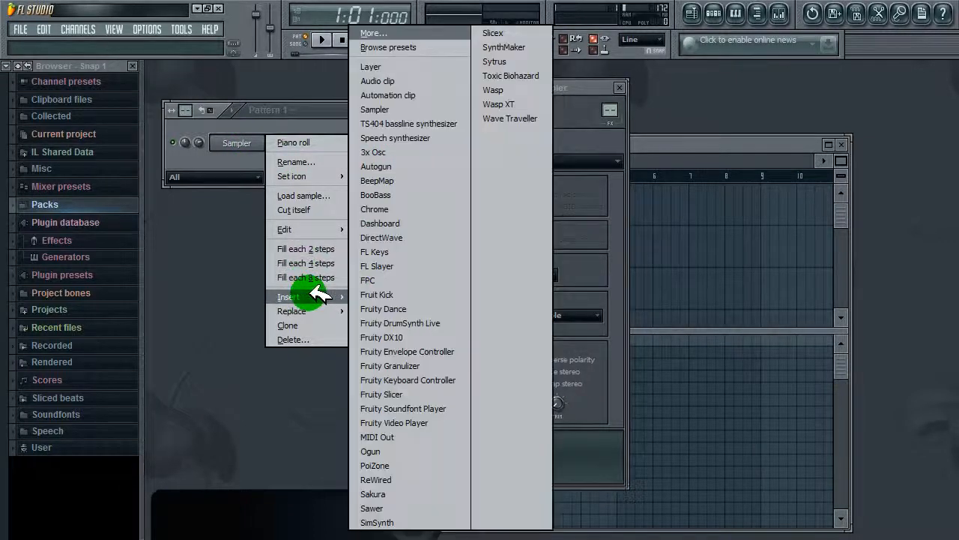
pyautogui.click(413, 85)
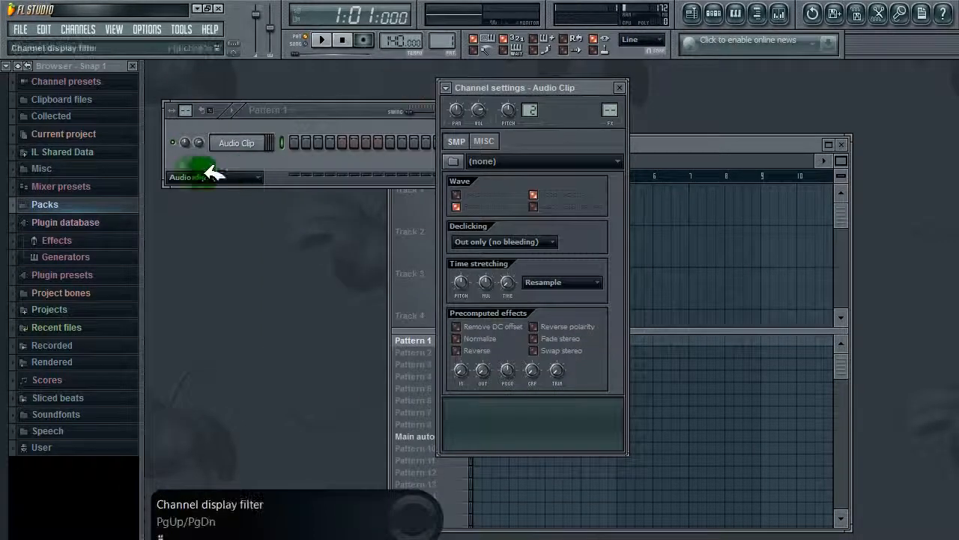
pyautogui.click(248, 143)
pyautogui.click(247, 145)
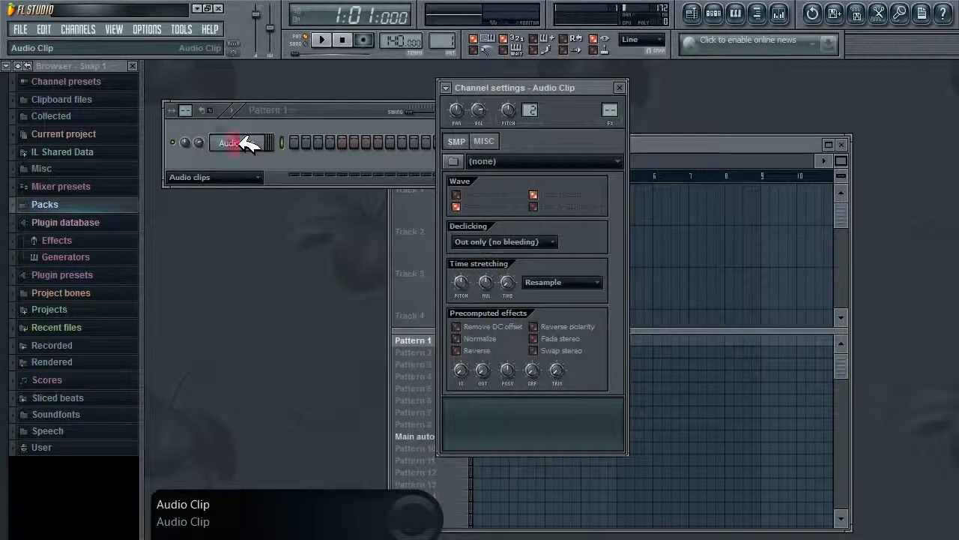
# - Insert a Sampler channel alongside the Audio Clip channel in Pattern 1
pyautogui.rightClick(248, 143)
pyautogui.click(293, 296)
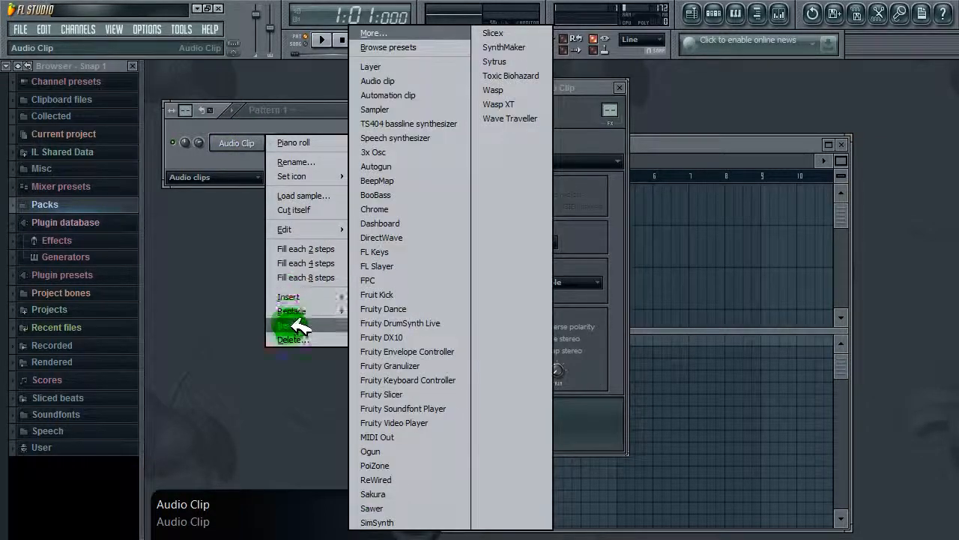
pyautogui.click(409, 109)
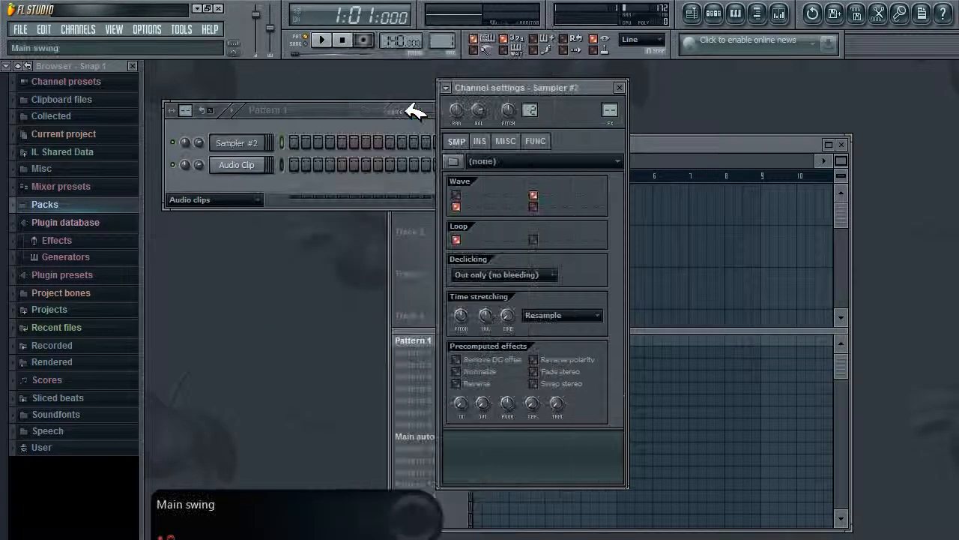
pyautogui.click(315, 116)
# - Compare the channel settings of Audio Clip and Sampler #2, moving the settings window clear of the step sequencer
pyautogui.click(237, 162)
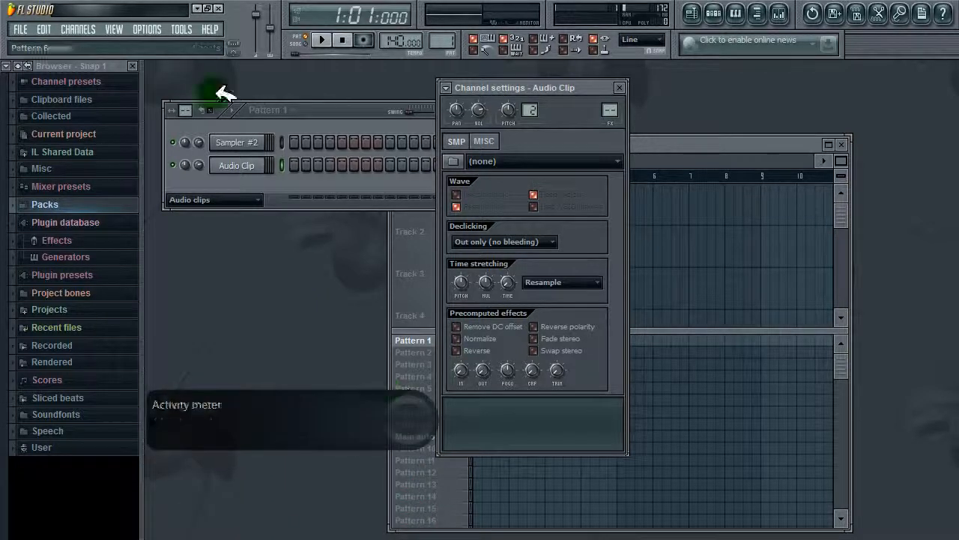
pyautogui.click(241, 165)
pyautogui.click(240, 142)
pyautogui.click(252, 166)
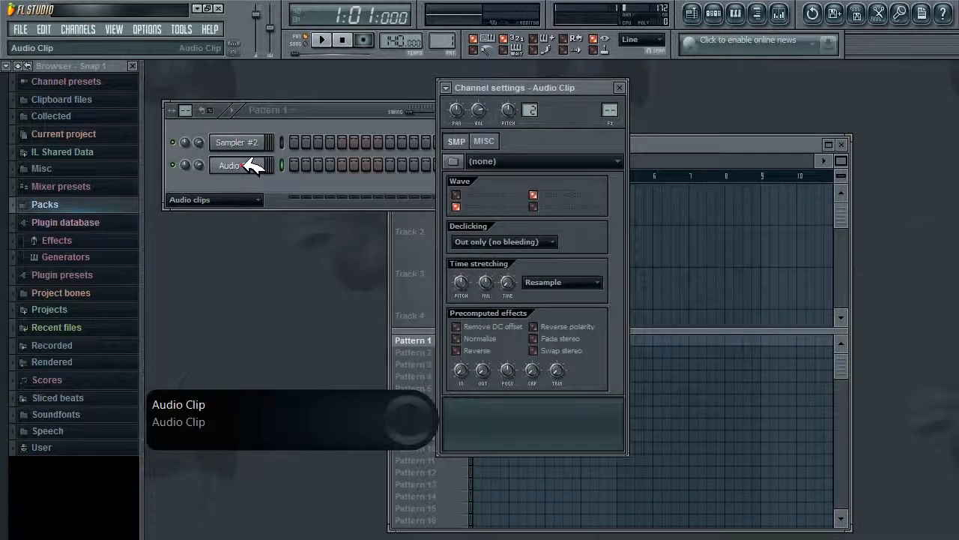
pyautogui.click(253, 143)
pyautogui.moveTo(575, 88); pyautogui.dragTo(645, 107)
pyautogui.click(247, 163)
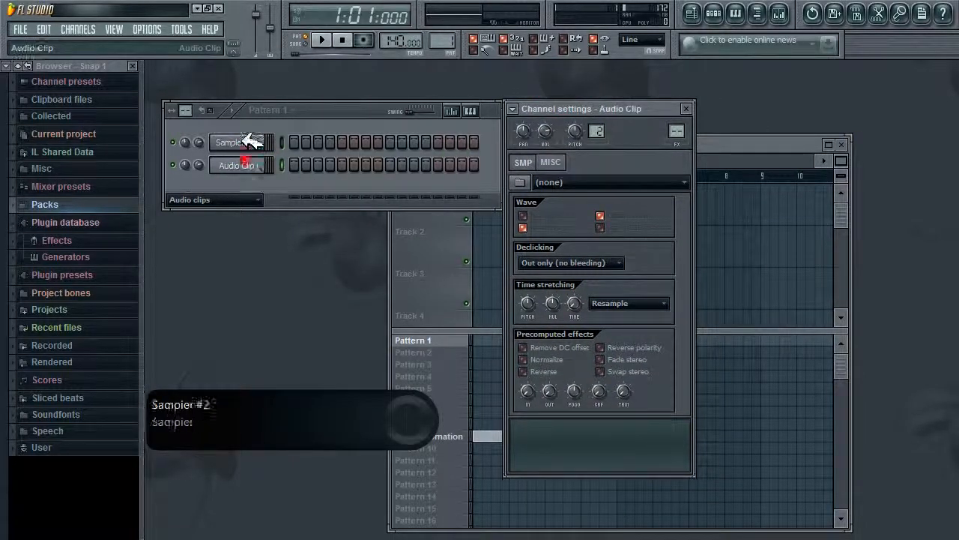
pyautogui.click(253, 143)
pyautogui.click(248, 163)
pyautogui.click(248, 143)
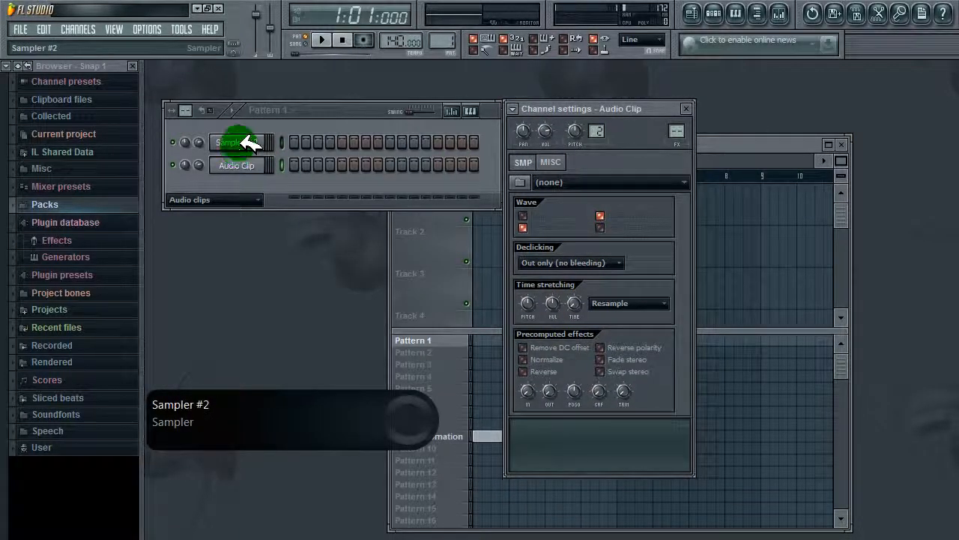
# - Examine the Loop section and settings pages of Sampler #2 against those of the Audio Clip channel
pyautogui.click(523, 259)
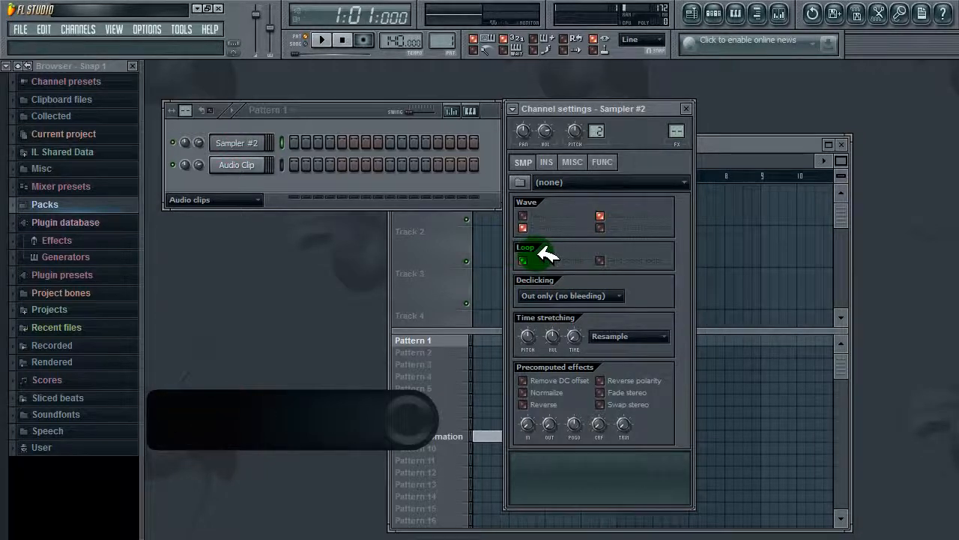
pyautogui.click(253, 164)
pyautogui.click(249, 142)
pyautogui.click(253, 164)
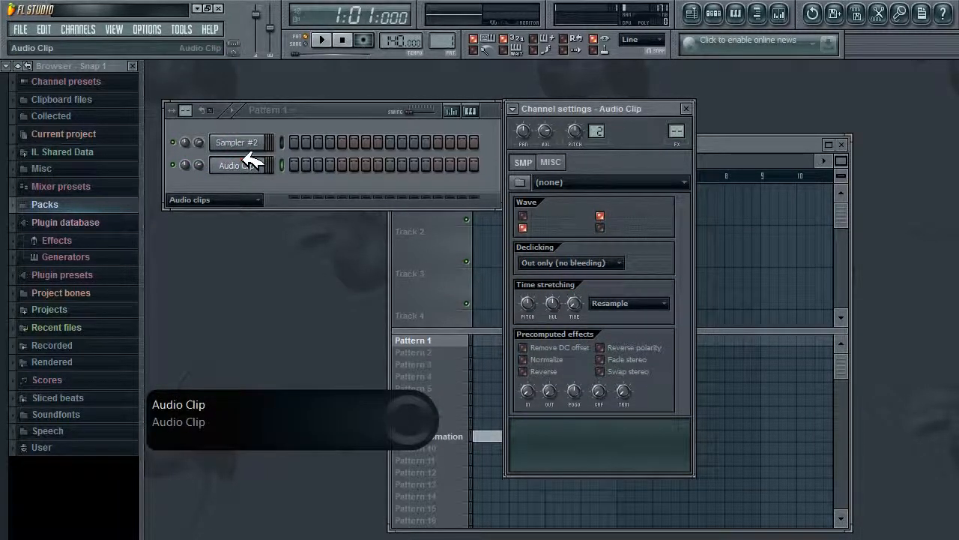
pyautogui.click(249, 143)
pyautogui.click(247, 143)
pyautogui.click(239, 164)
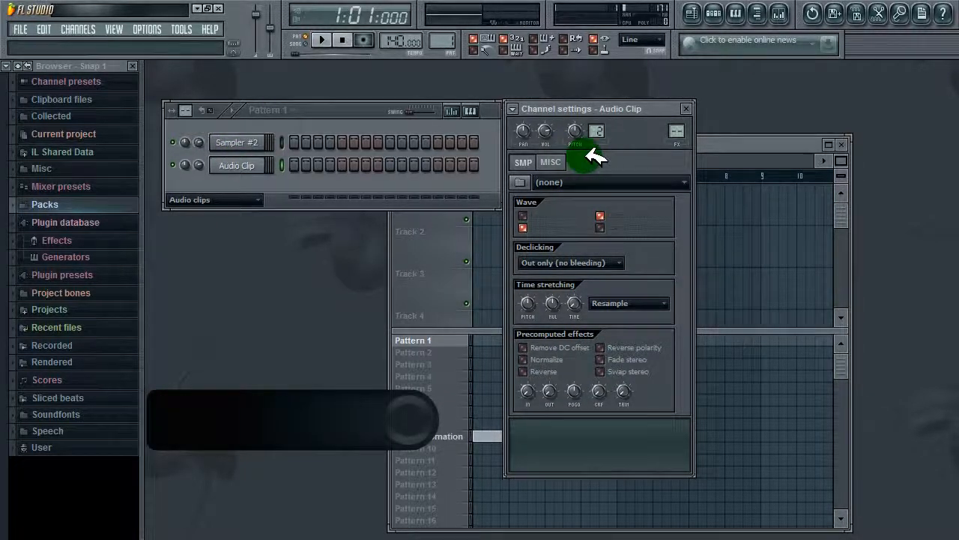
pyautogui.click(250, 143)
pyautogui.click(241, 164)
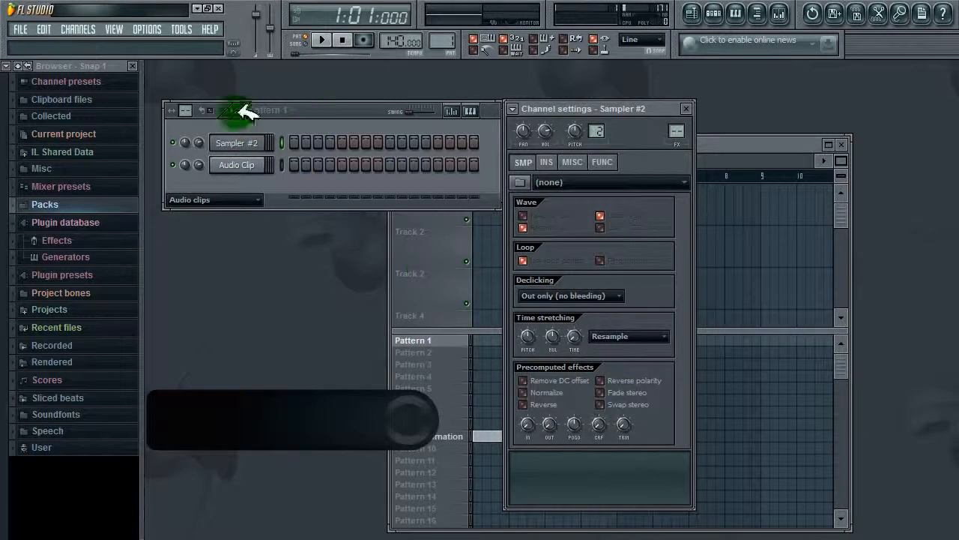
pyautogui.click(251, 159)
pyautogui.click(250, 139)
pyautogui.click(253, 140)
pyautogui.click(254, 140)
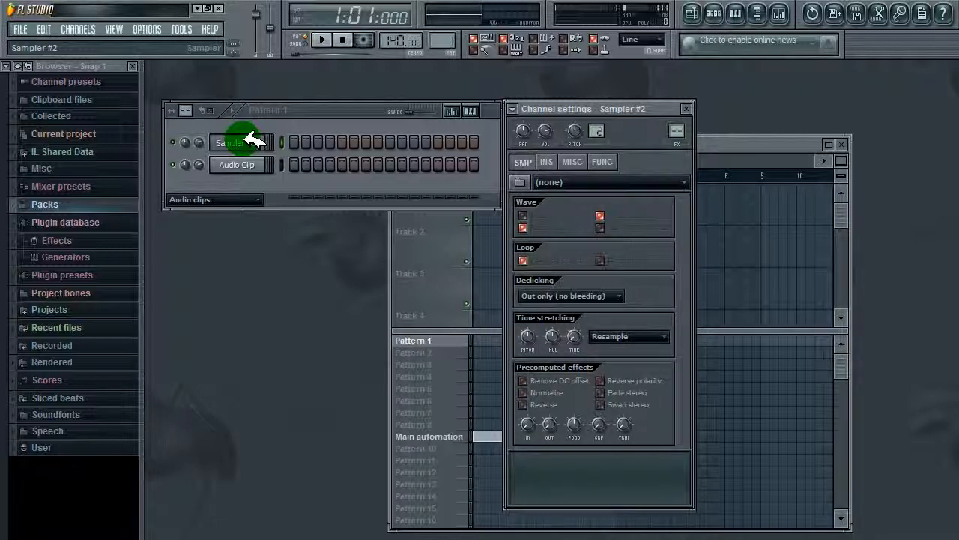
pyautogui.click(318, 113)
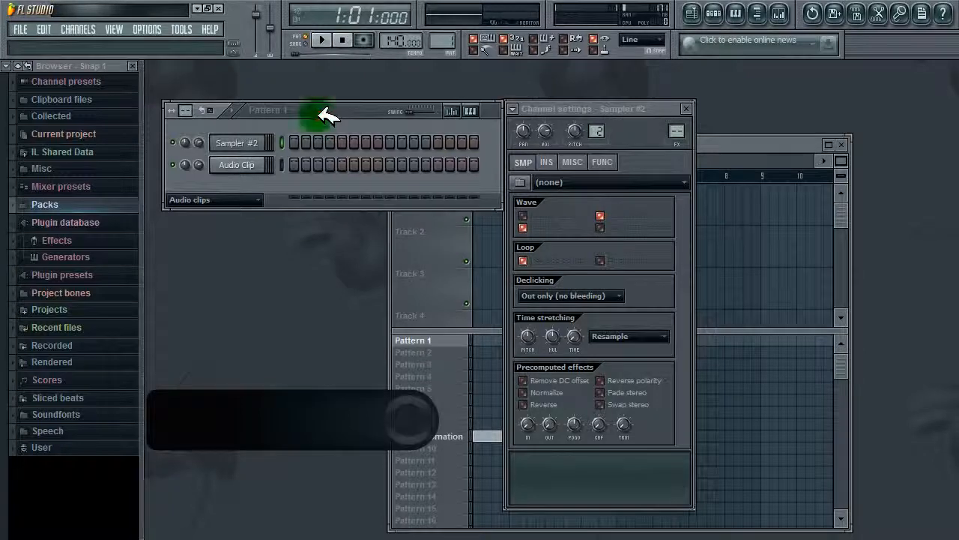
pyautogui.click(250, 146)
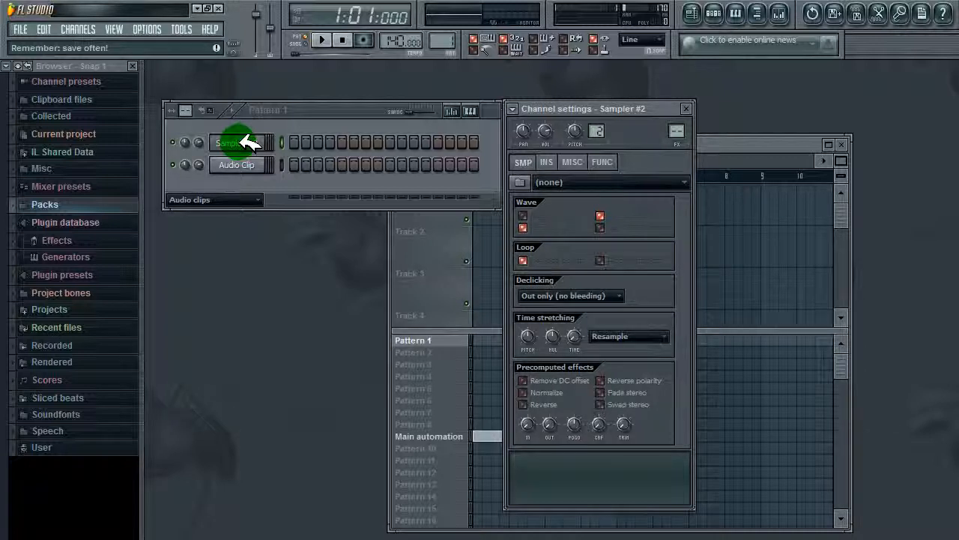
pyautogui.click(246, 163)
pyautogui.click(247, 143)
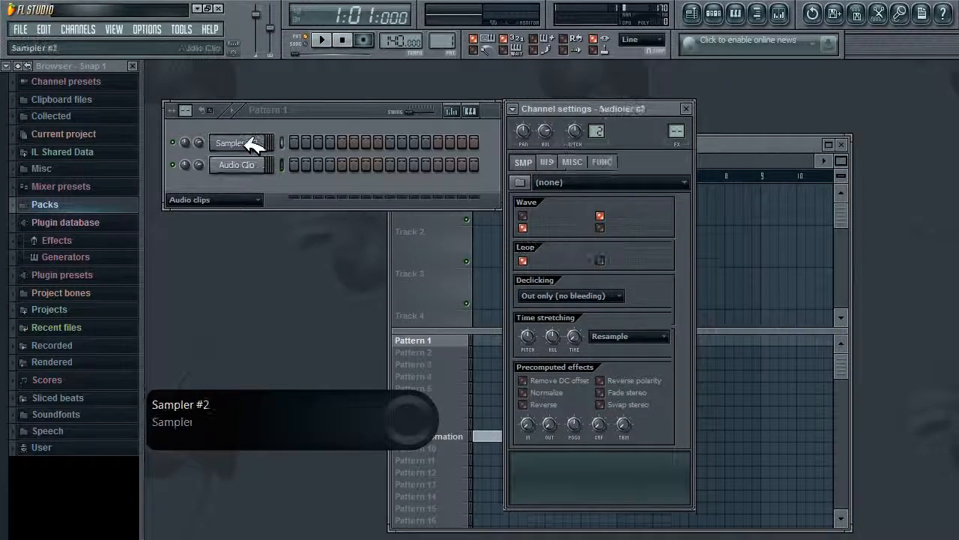
# - Load the FLS_Hatcl 02 sample from the Drum Kit 02 folder into the Sampler #2 channel
pyautogui.moveTo(665, 108); pyautogui.dragTo(634, 104)
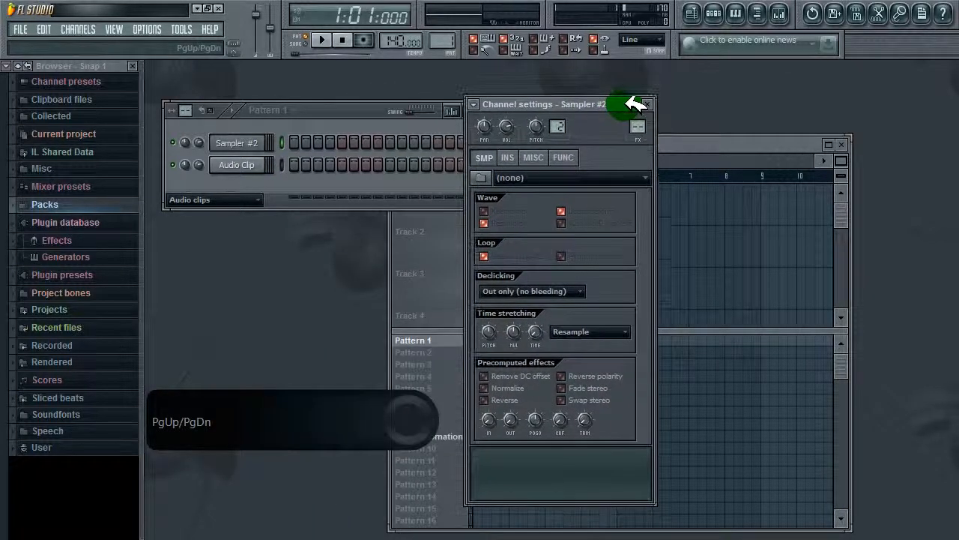
pyautogui.click(486, 177)
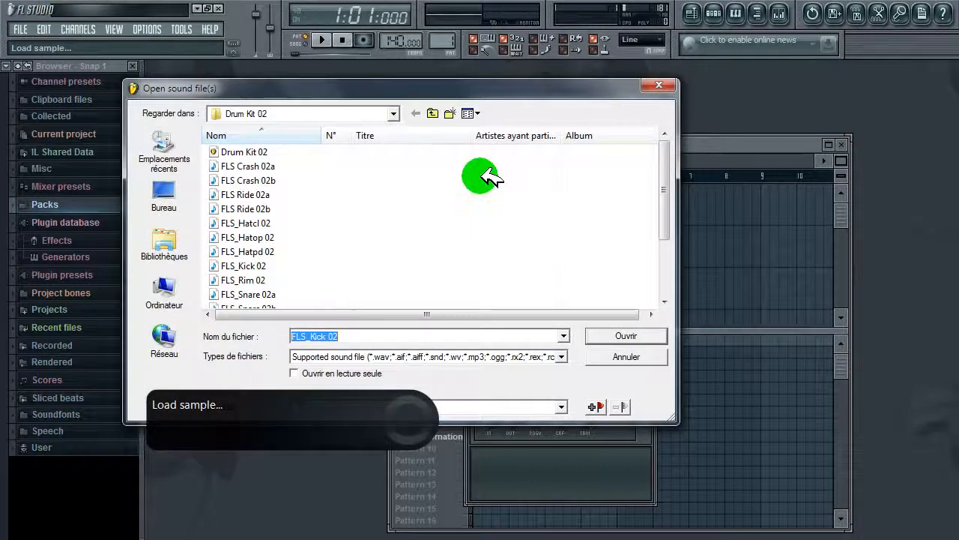
pyautogui.click(393, 113)
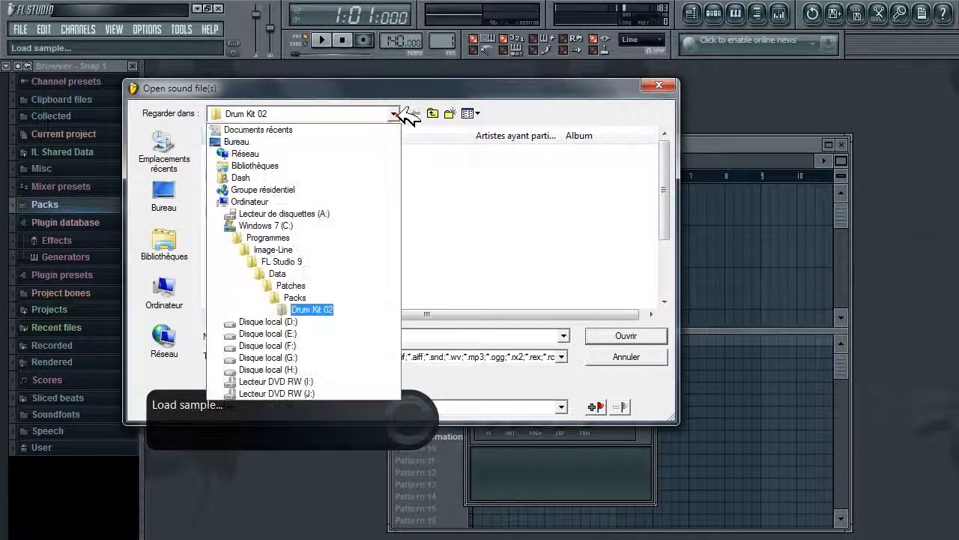
pyautogui.click(318, 309)
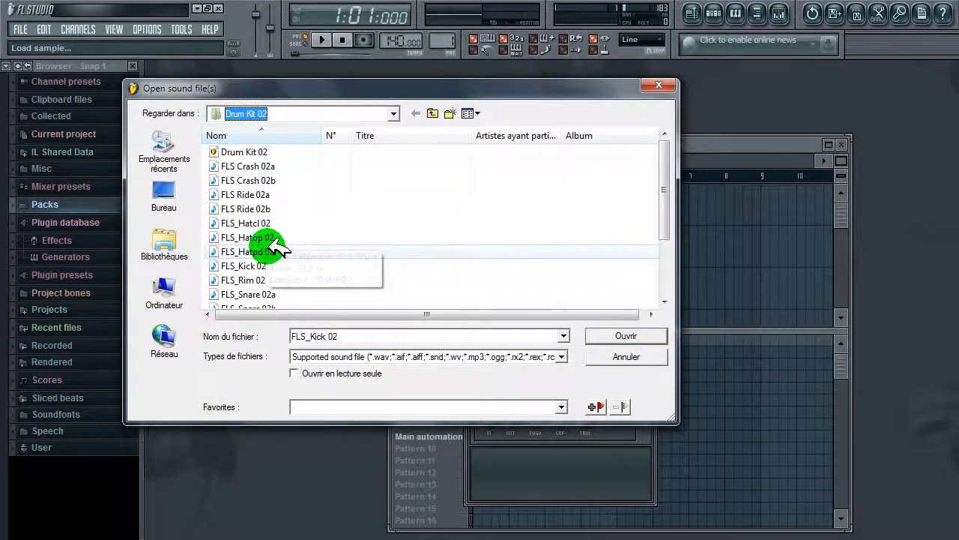
pyautogui.click(258, 223)
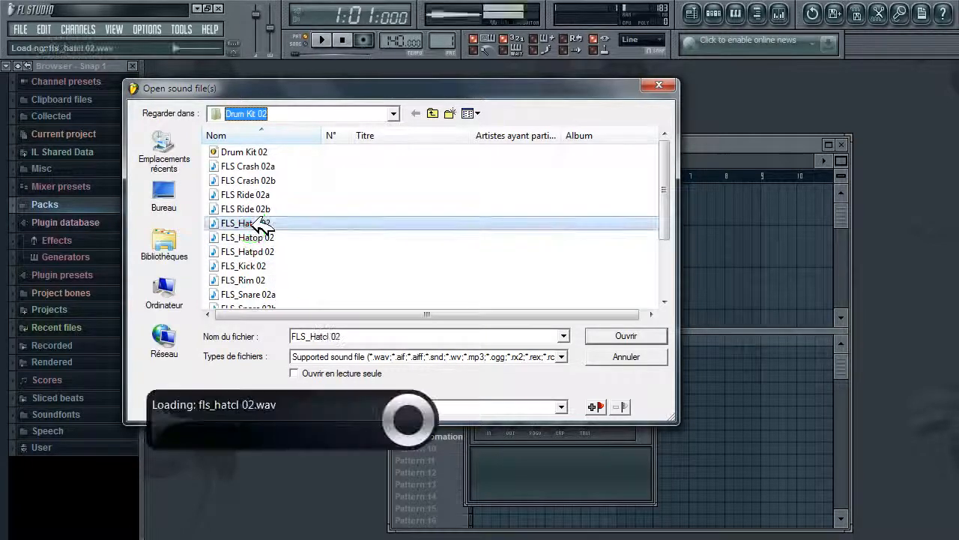
pyautogui.click(622, 335)
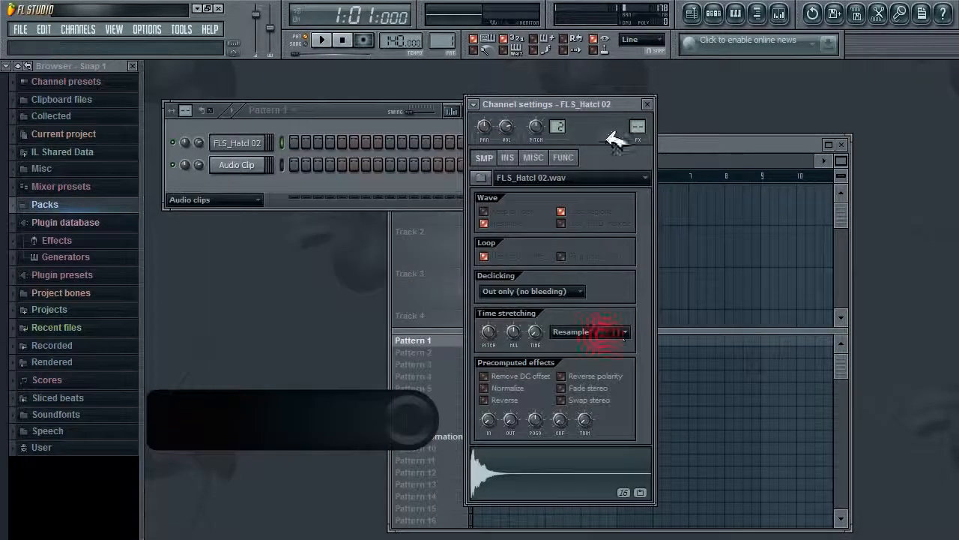
# - Examine the FLS_Hatcl 02 channel's settings and audition the sample from its waveform
pyautogui.click(628, 102)
pyautogui.moveTo(628, 103); pyautogui.dragTo(651, 87)
pyautogui.click(251, 139)
pyautogui.click(251, 142)
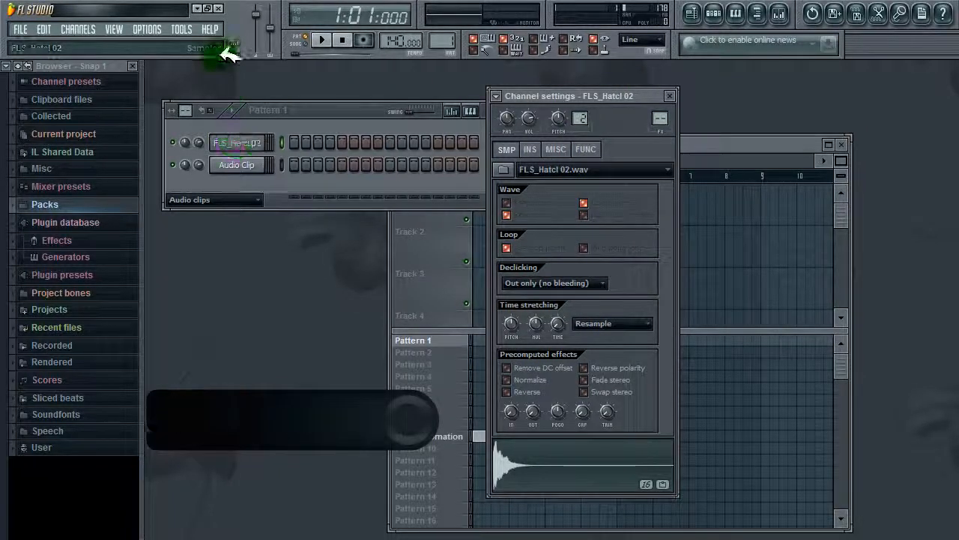
pyautogui.click(250, 142)
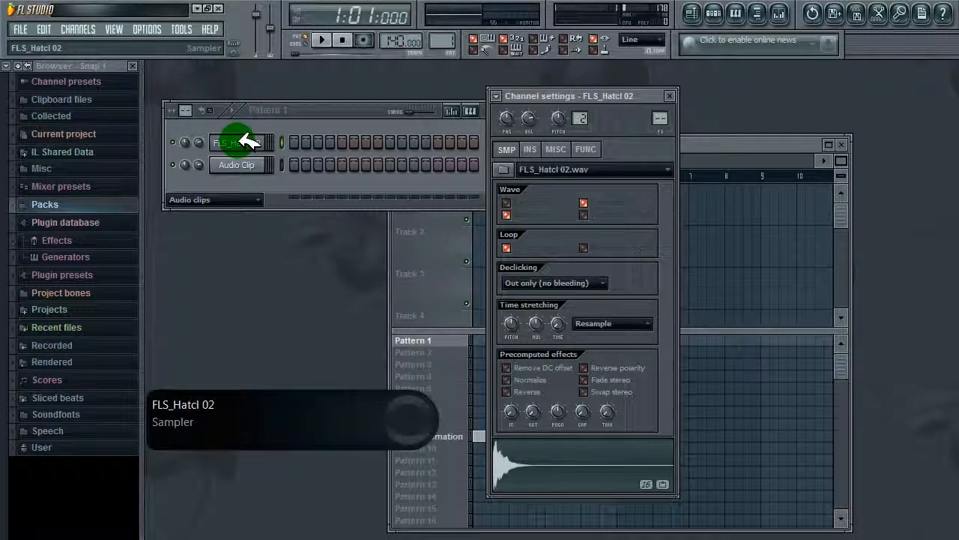
pyautogui.click(545, 436)
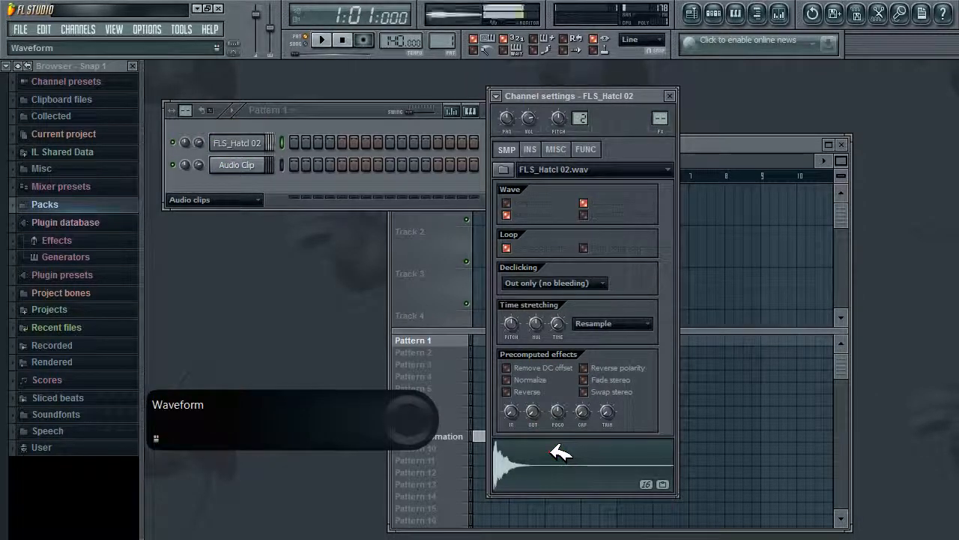
pyautogui.click(325, 112)
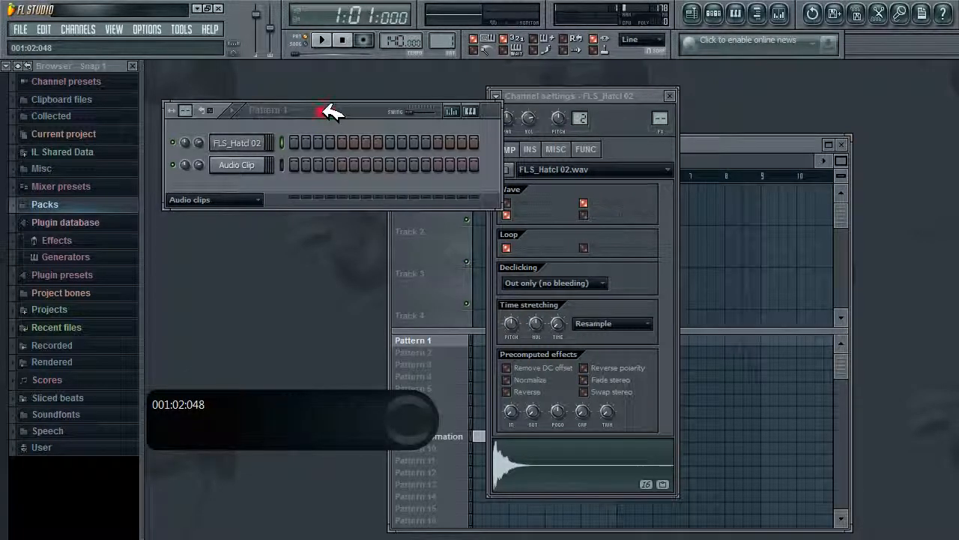
# - Activate steps 1, 5, 9 and 13 on the FLS_Hatcl 02 channel, play the pattern and stop it
pyautogui.moveTo(651, 96); pyautogui.dragTo(670, 112)
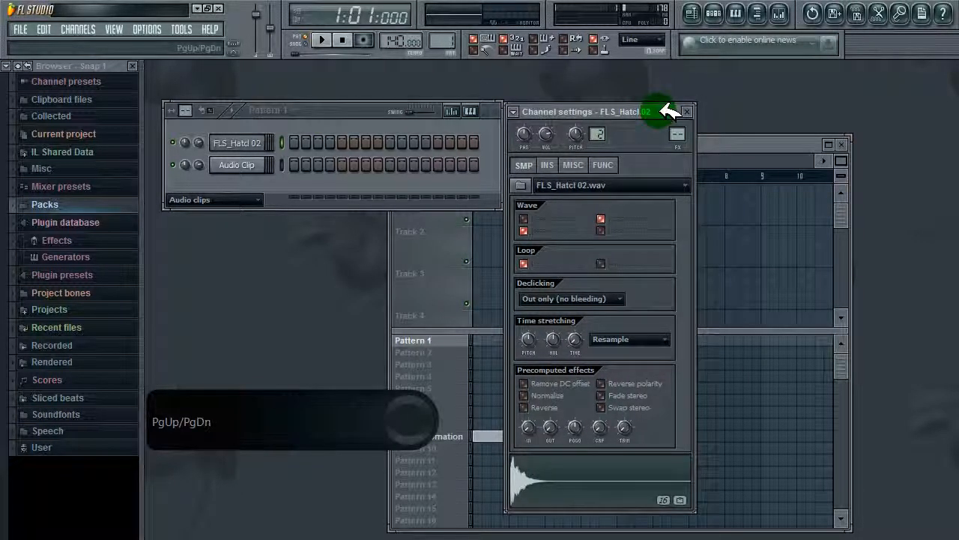
pyautogui.click(301, 143)
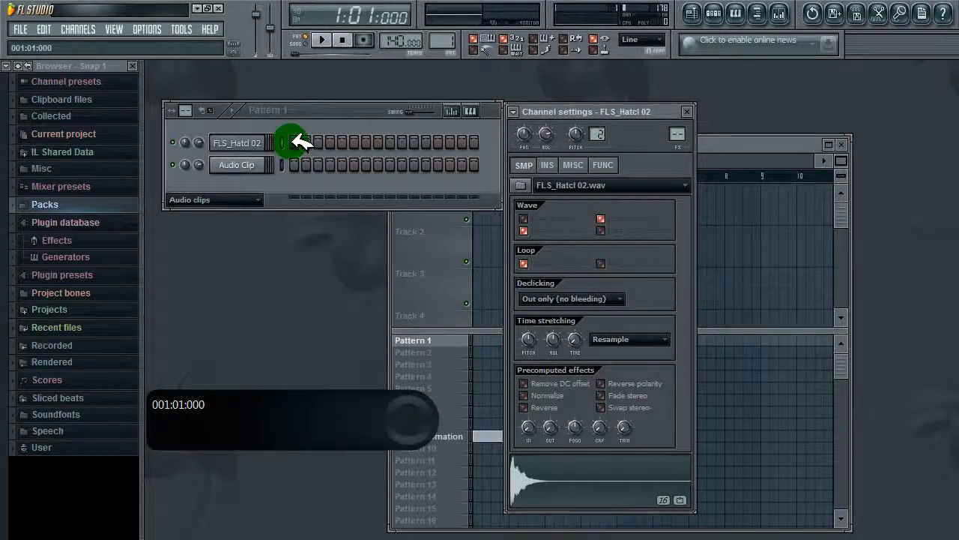
pyautogui.click(342, 143)
pyautogui.click(394, 141)
pyautogui.click(439, 142)
pyautogui.click(439, 142)
pyautogui.click(323, 39)
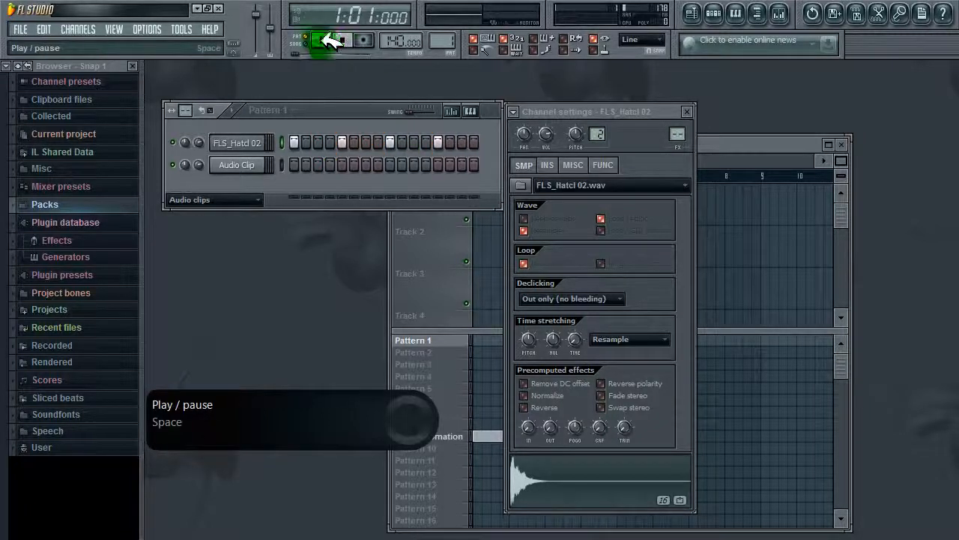
pyautogui.click(341, 39)
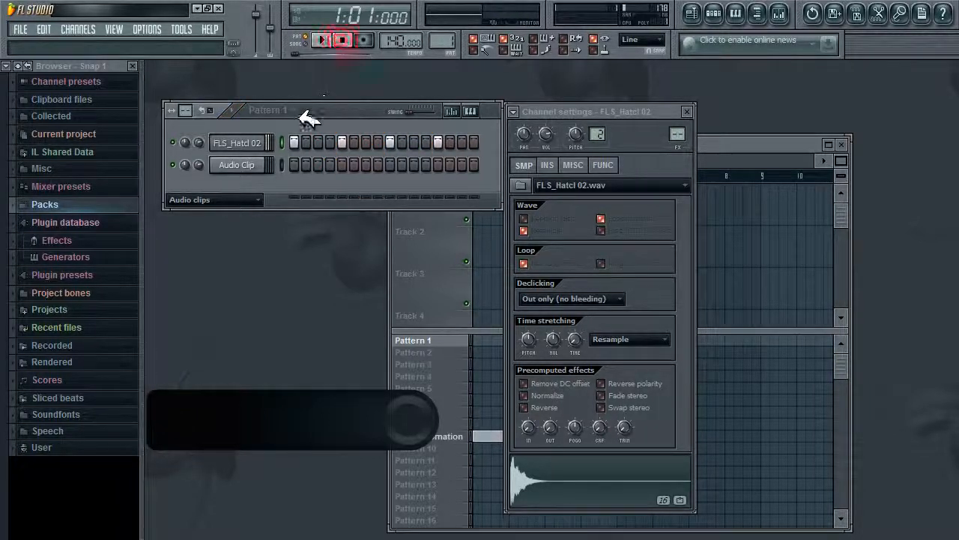
# - Open the piano roll for the FLS_Hatcl 02 channel and place it just below the step sequencer
pyautogui.rightClick(255, 142)
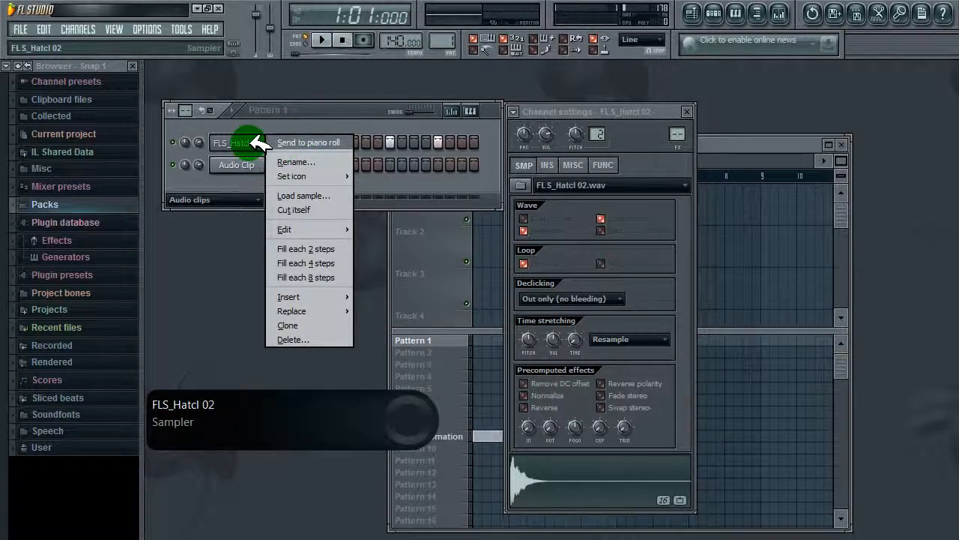
pyautogui.click(738, 11)
pyautogui.click(738, 11)
pyautogui.click(738, 12)
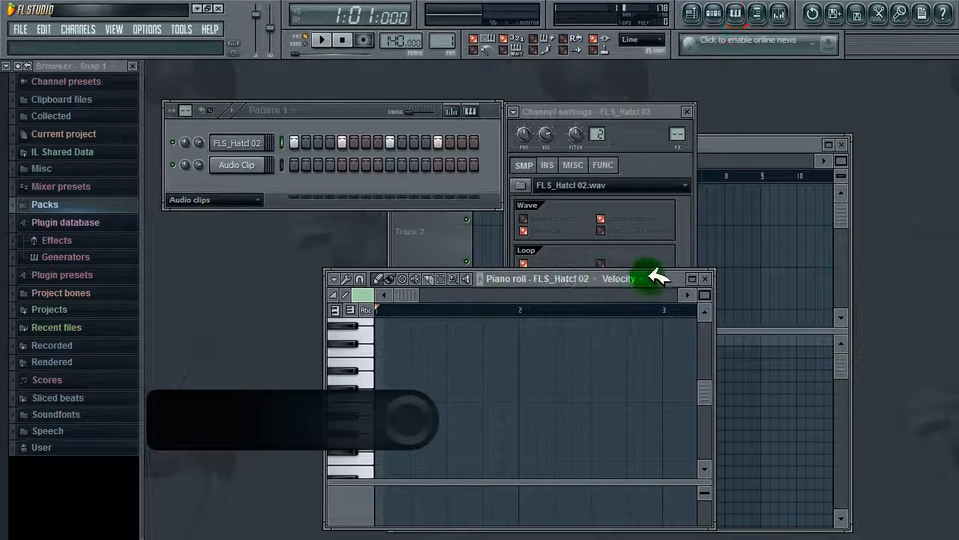
pyautogui.moveTo(652, 278); pyautogui.dragTo(679, 207)
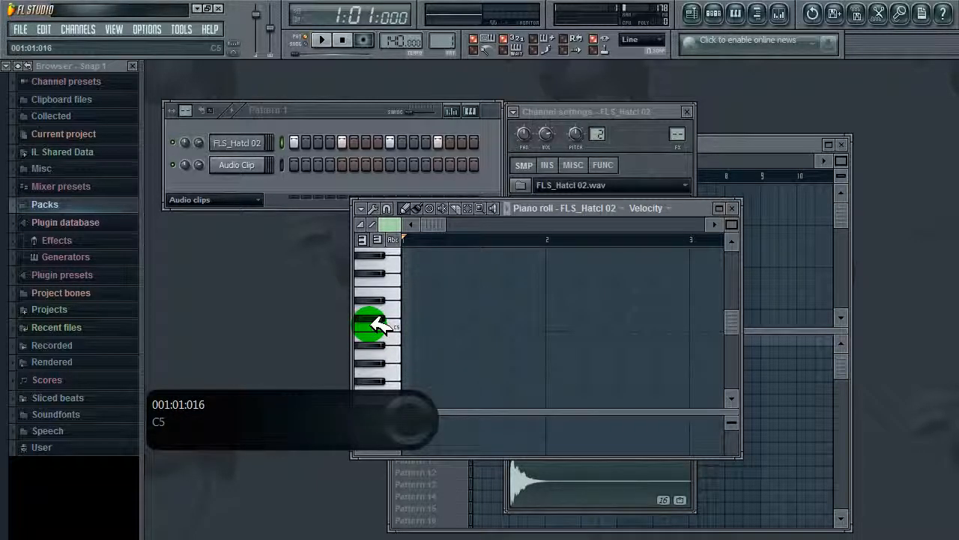
pyautogui.click(379, 128)
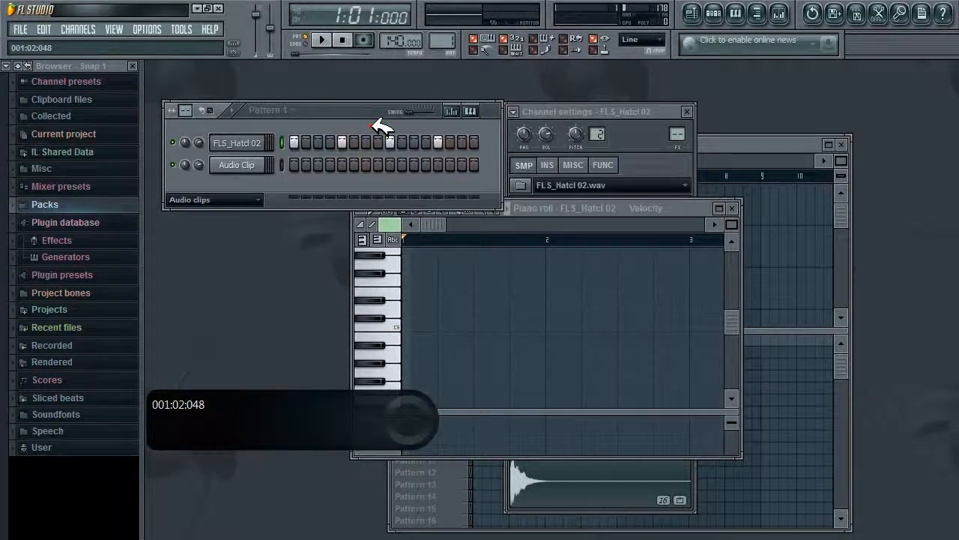
# - Replace the FLS_Hatcl 02 channel's sample with ACOUSTICG 1_A#4 from the Guitar pack's Acoustic Guitar 01 folder
pyautogui.click(651, 107)
pyautogui.click(524, 184)
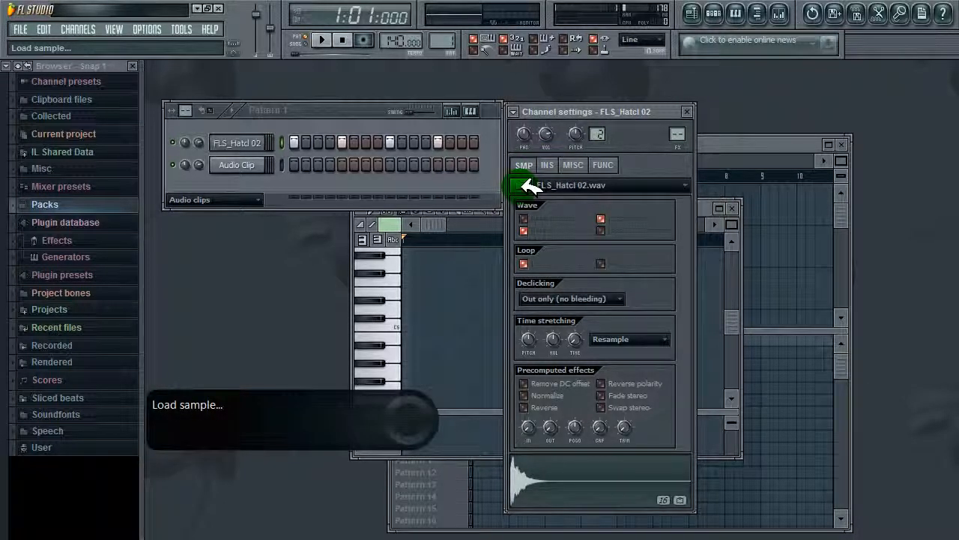
pyautogui.click(528, 185)
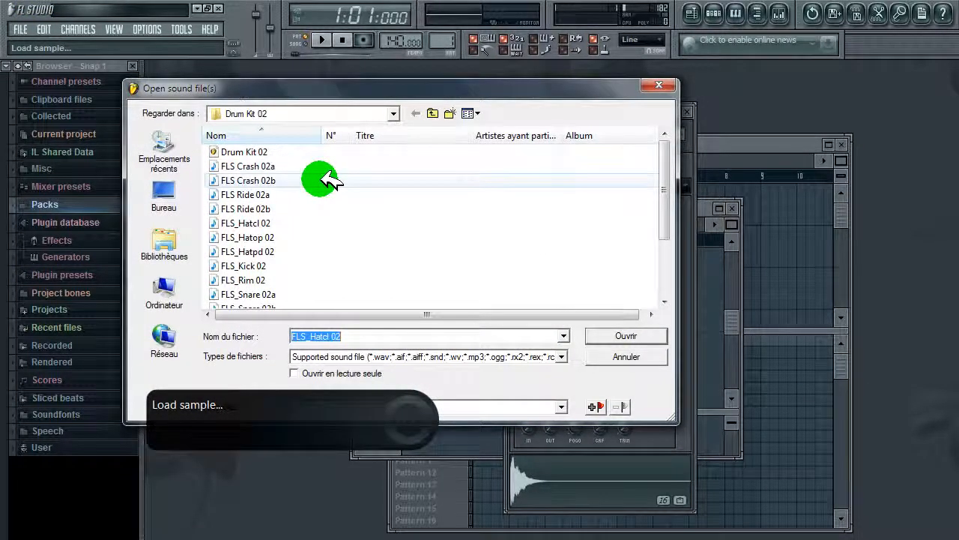
pyautogui.click(432, 114)
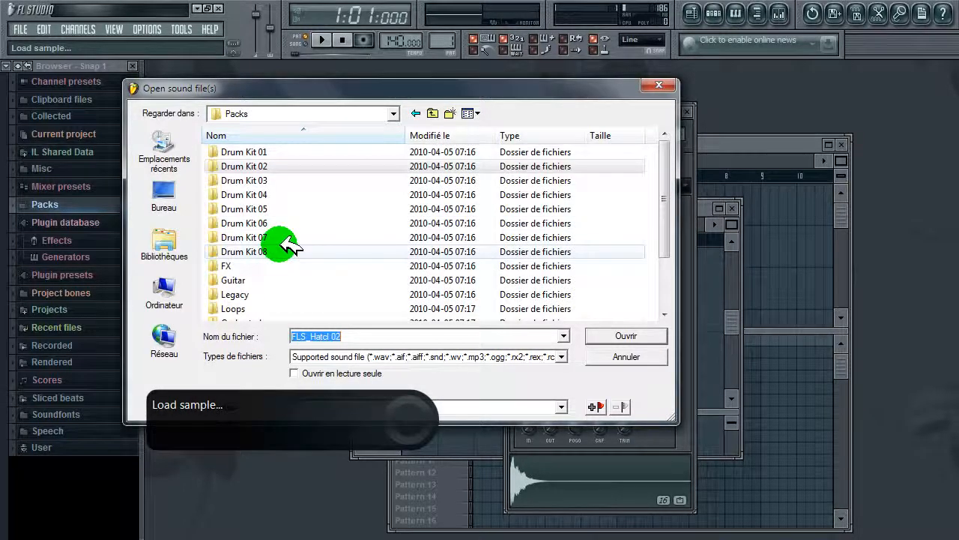
pyautogui.doubleClick(239, 280)
pyautogui.doubleClick(227, 166)
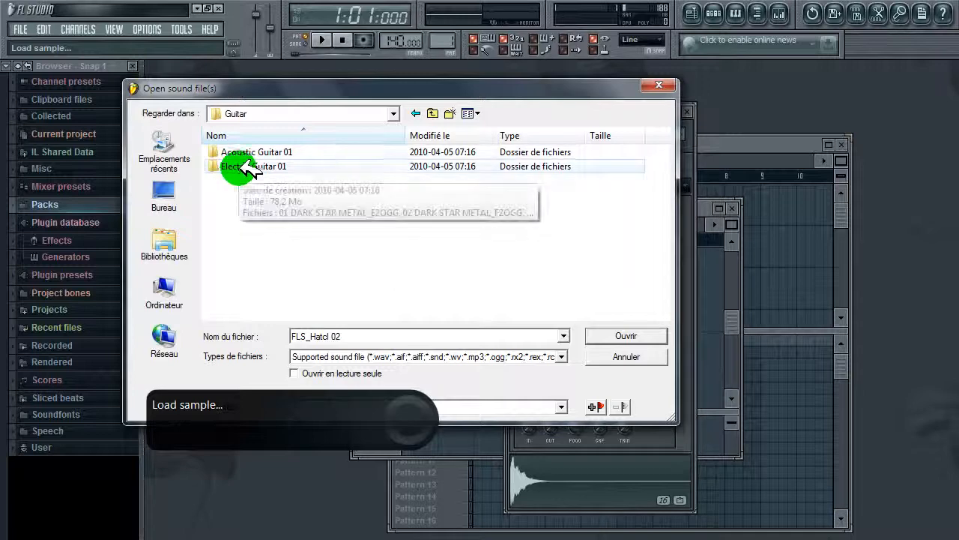
pyautogui.doubleClick(252, 153)
pyautogui.click(258, 180)
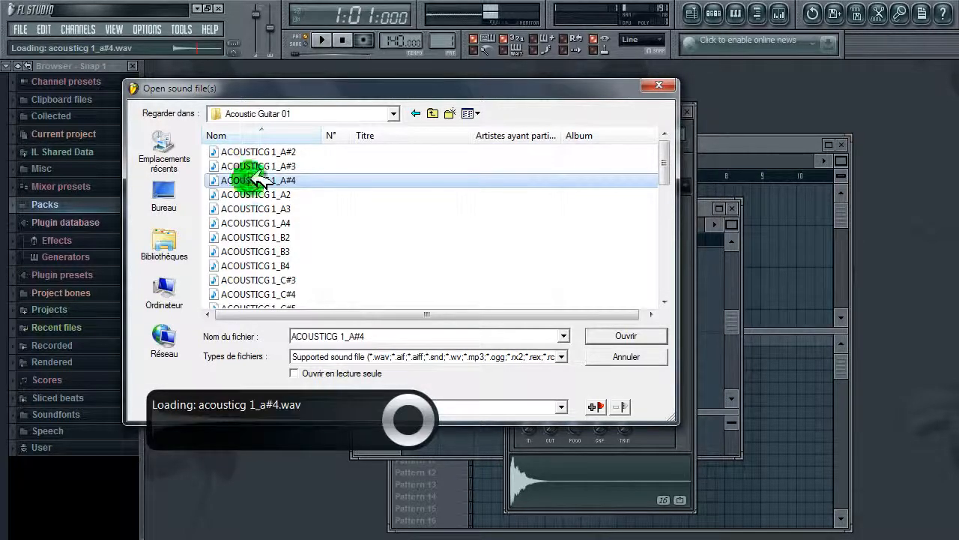
pyautogui.click(597, 335)
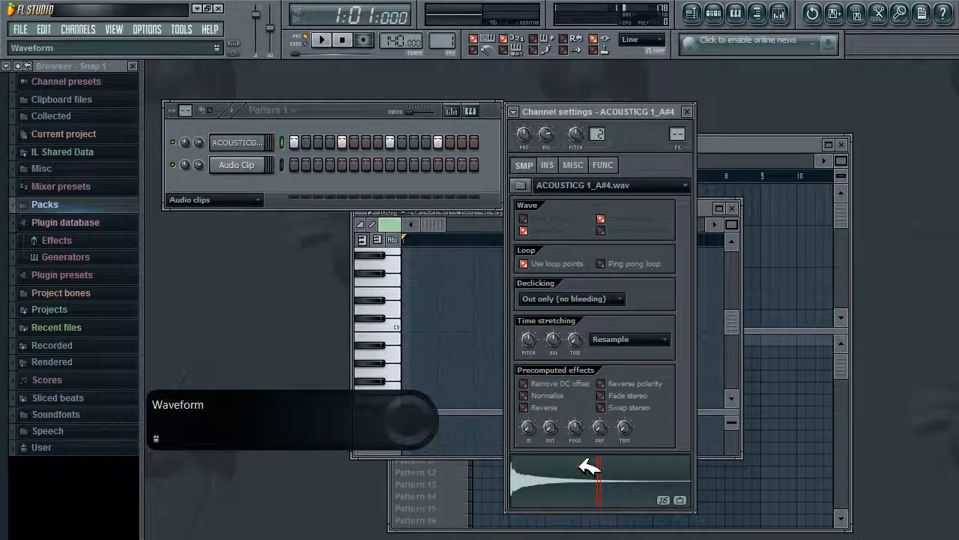
# - Clear steps 1, 5, 9 and 13 on the ACOUSTICG 1_A#4 channel
pyautogui.rightClick(342, 143)
pyautogui.rightClick(390, 142)
pyautogui.rightClick(438, 141)
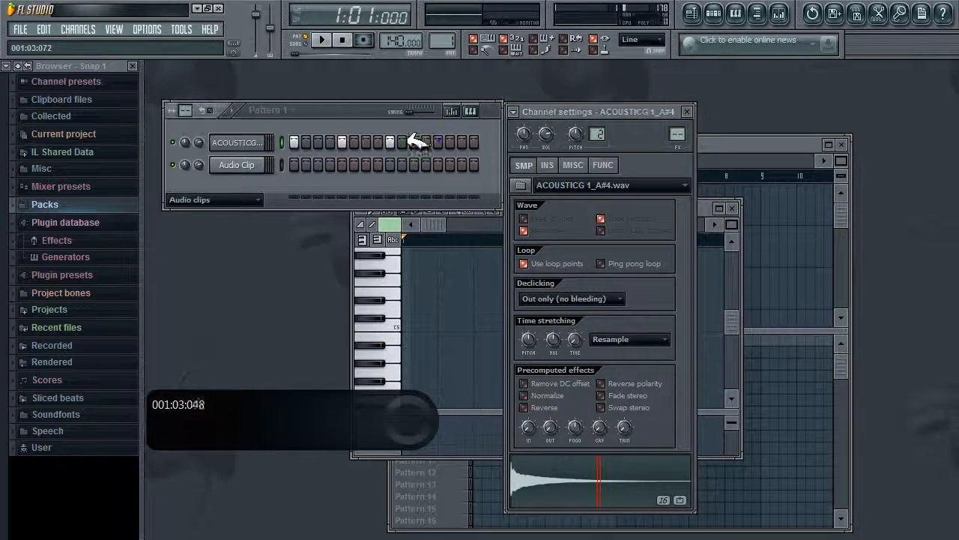
pyautogui.click(296, 142)
# - Bring the piano roll forward below the step sequencer and target it to the ACOUSTICG 1_A#4 channel
pyautogui.click(252, 140)
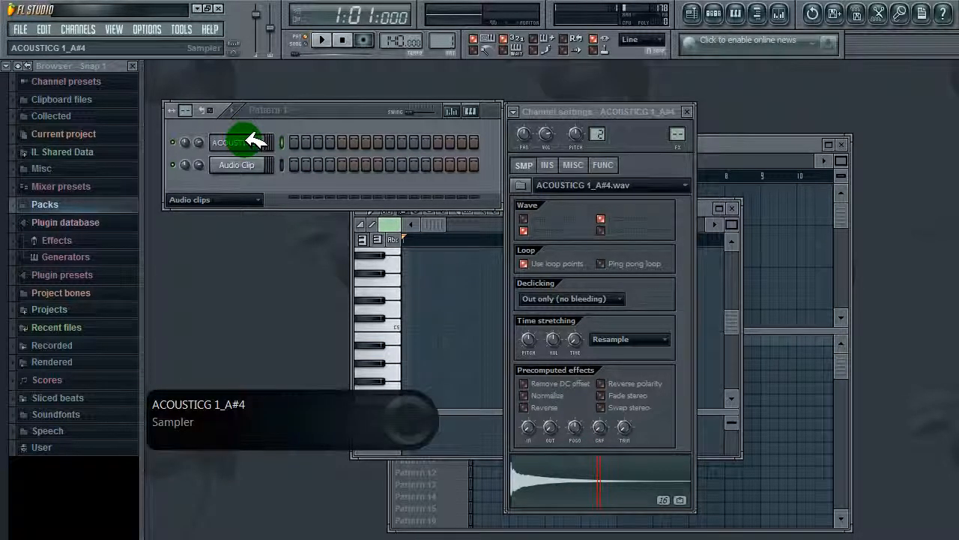
pyautogui.rightClick(253, 140)
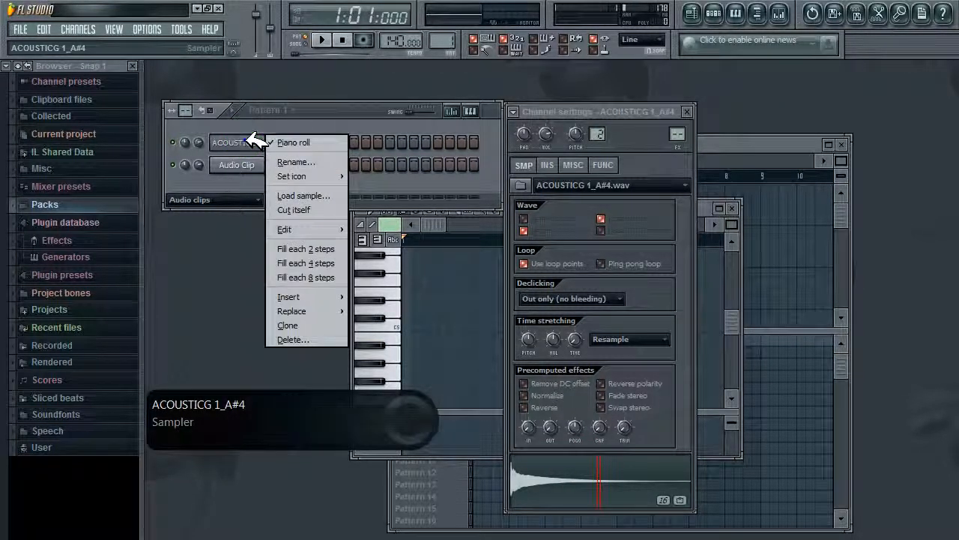
pyautogui.click(242, 141)
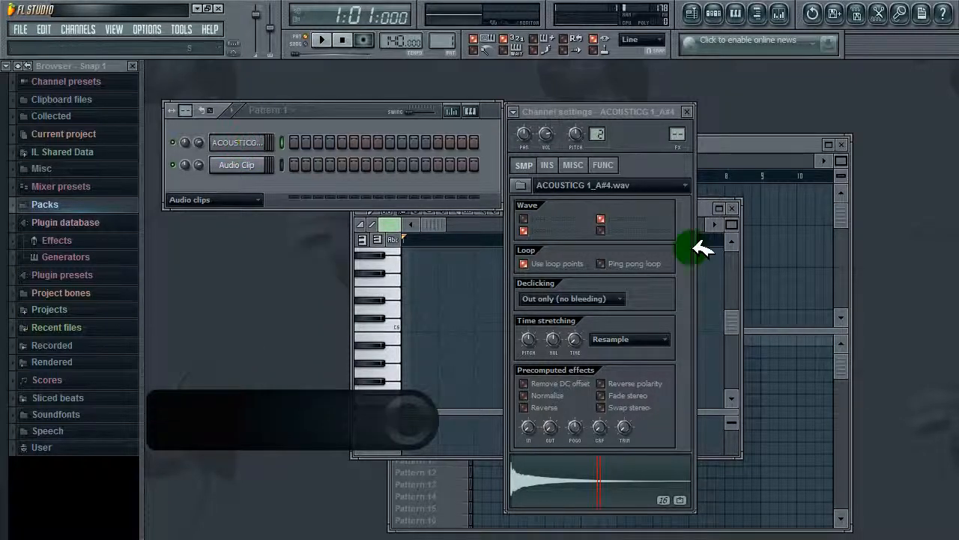
pyautogui.moveTo(718, 212); pyautogui.dragTo(578, 210)
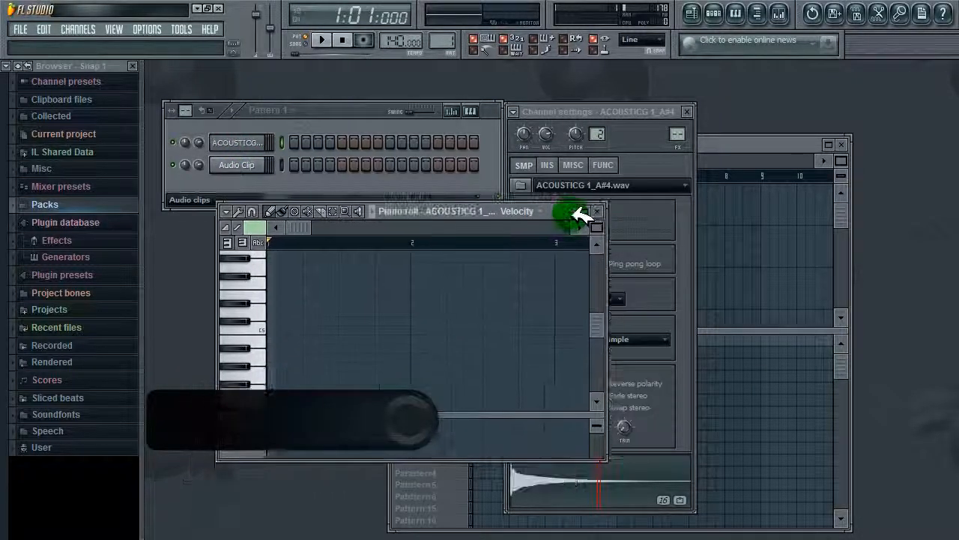
pyautogui.click(499, 212)
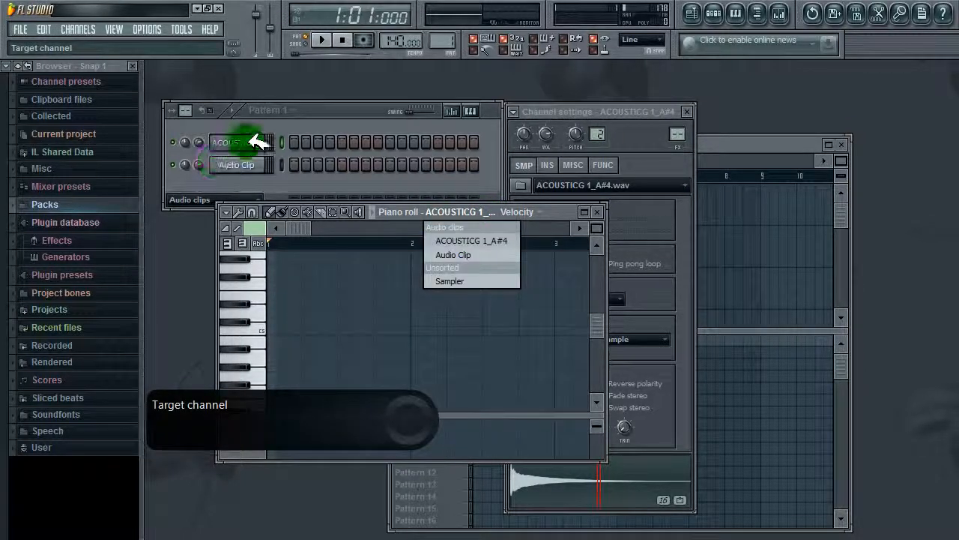
pyautogui.click(479, 240)
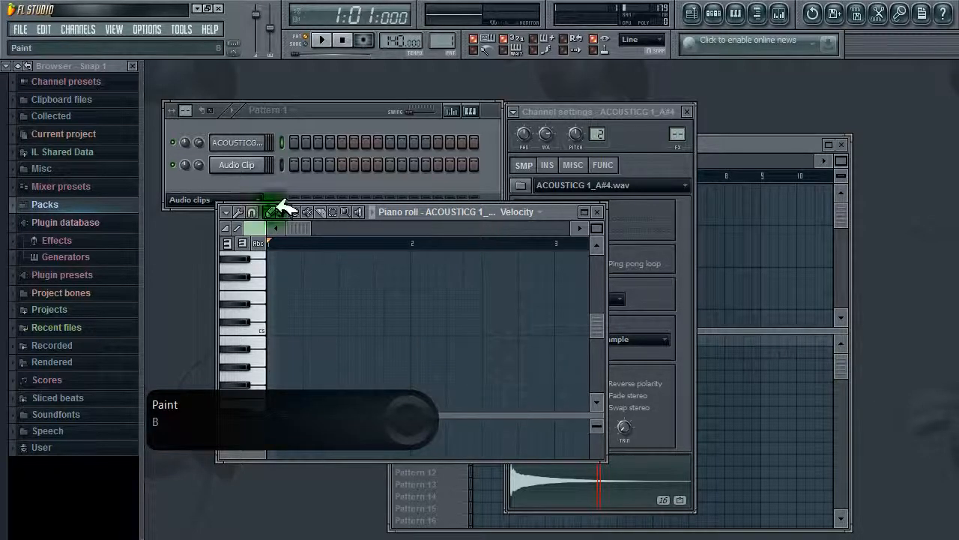
# - Audition C5 and draw notes at C5, C#5 and D#5 on the first three beats of bar 1
pyautogui.click(266, 328)
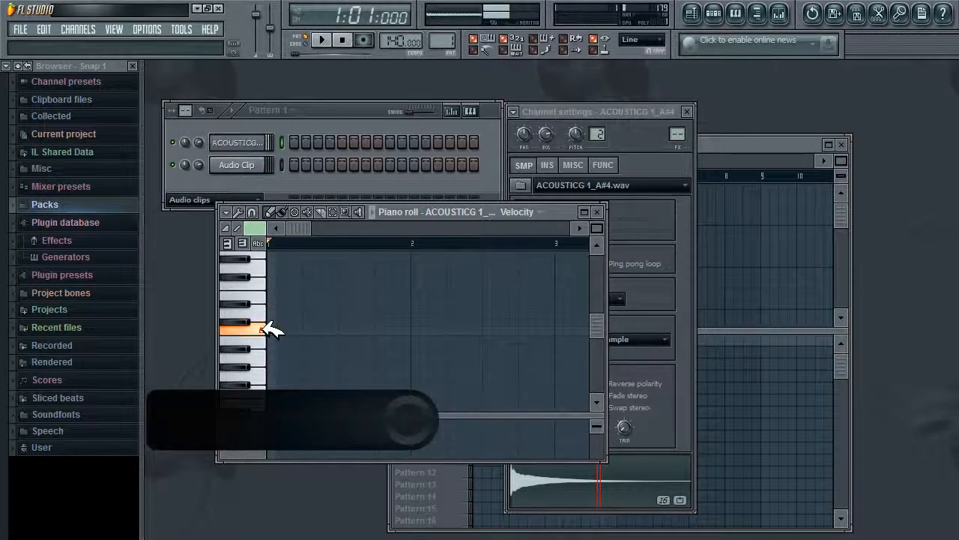
pyautogui.click(271, 330)
pyautogui.click(302, 322)
pyautogui.click(342, 304)
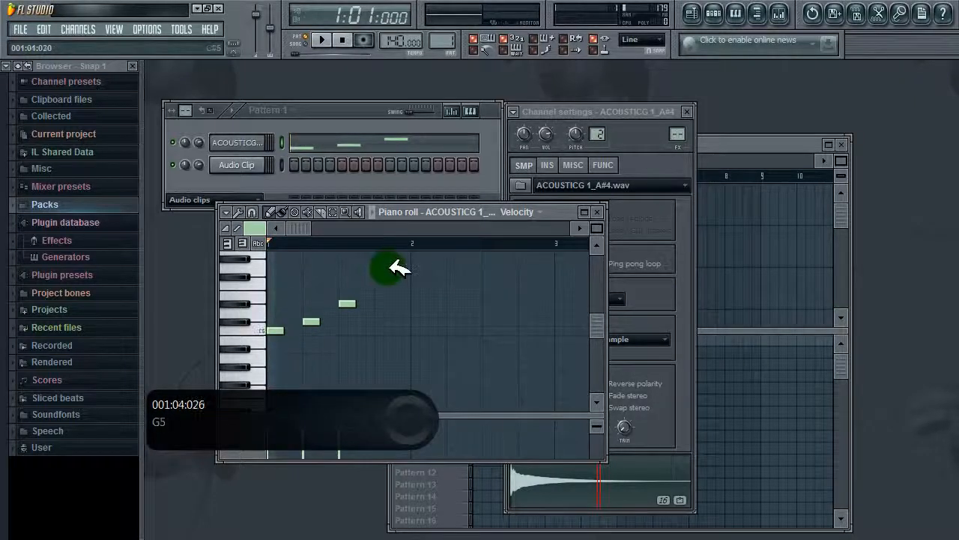
# - Draw a high E6 note on beat 4 of bar 1 and another high note just after it
pyautogui.scroll(3, 604, 320)
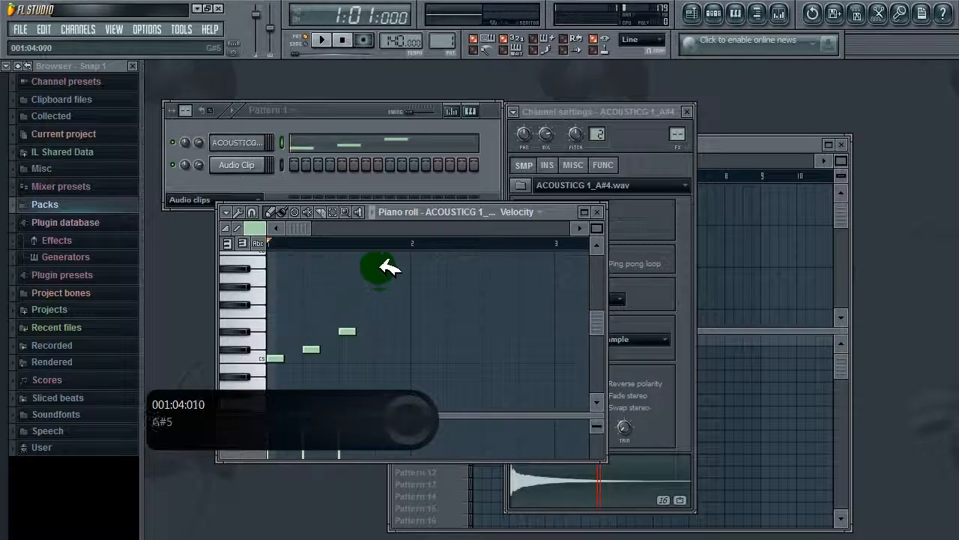
pyautogui.scroll(6, 606, 321)
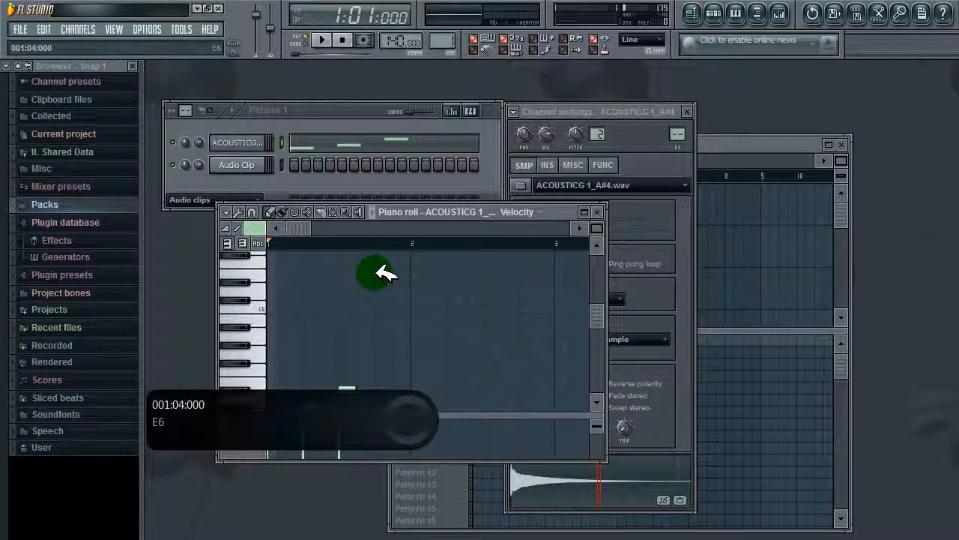
pyautogui.click(383, 272)
pyautogui.scroll(4, 385, 296)
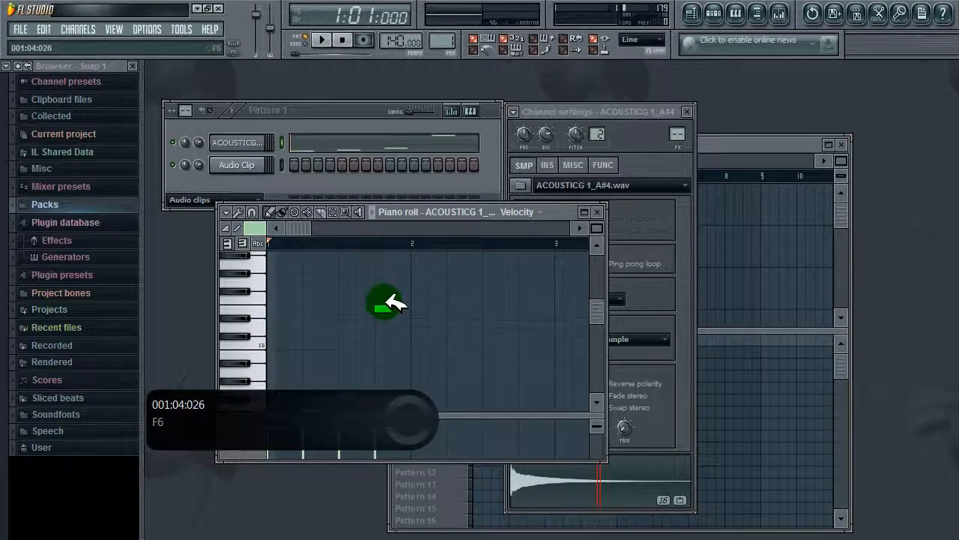
pyautogui.click(401, 266)
pyautogui.scroll(-5, 397, 262)
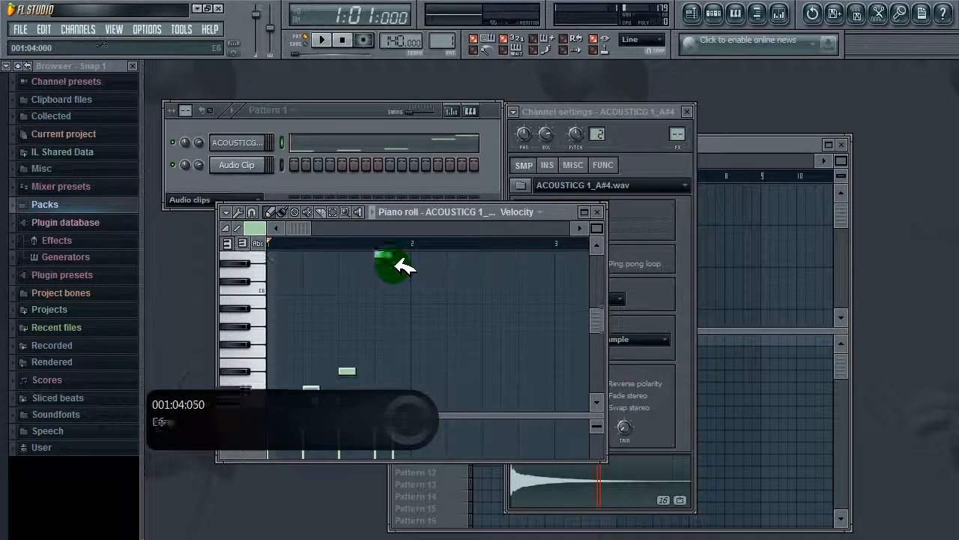
# - Draw lower notes at C#5 and A4 on beat 4 of bar 1, and an A#4 note shortly after them
pyautogui.click(381, 327)
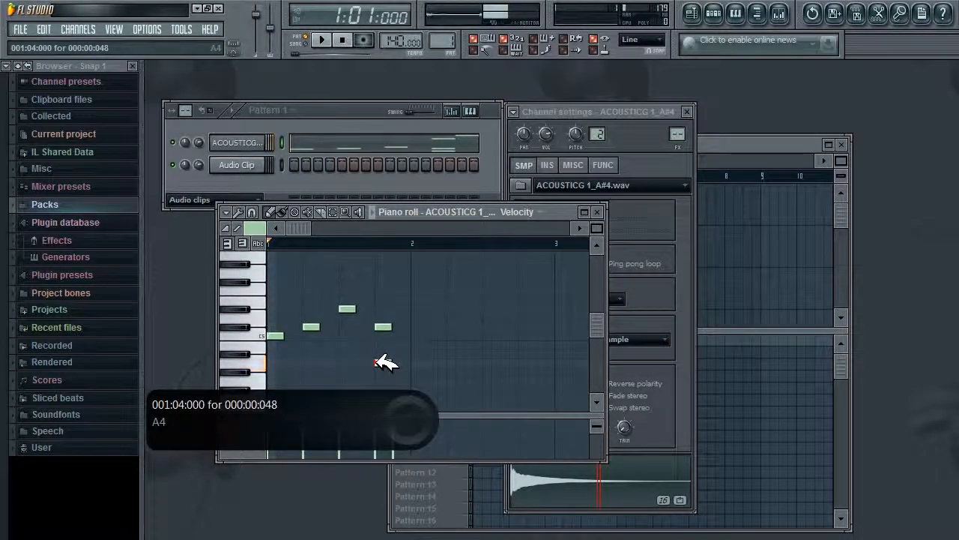
pyautogui.click(383, 362)
pyautogui.click(410, 354)
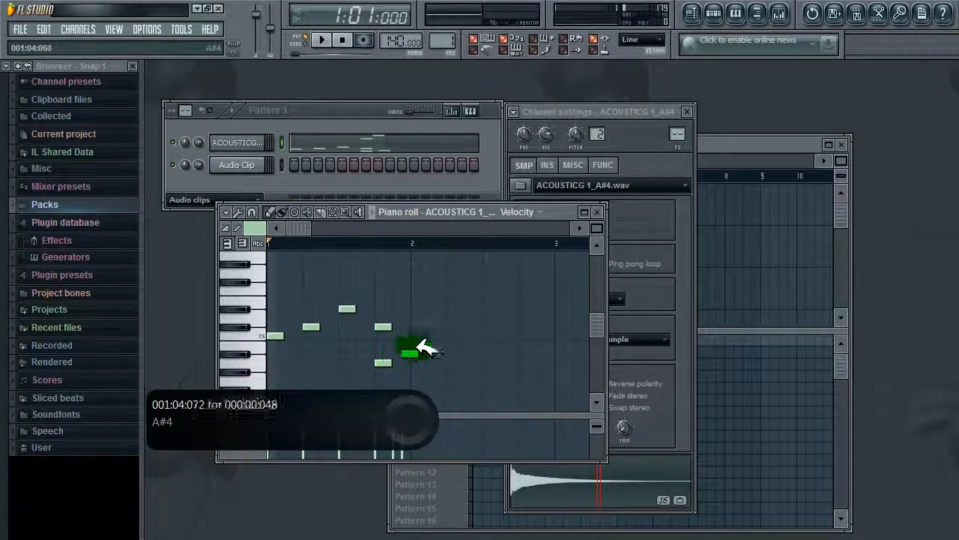
# - Reposition the channel settings window beside the piano roll and review the ACOUSTICG 1_A#4 channel's settings
pyautogui.moveTo(653, 111); pyautogui.dragTo(674, 113)
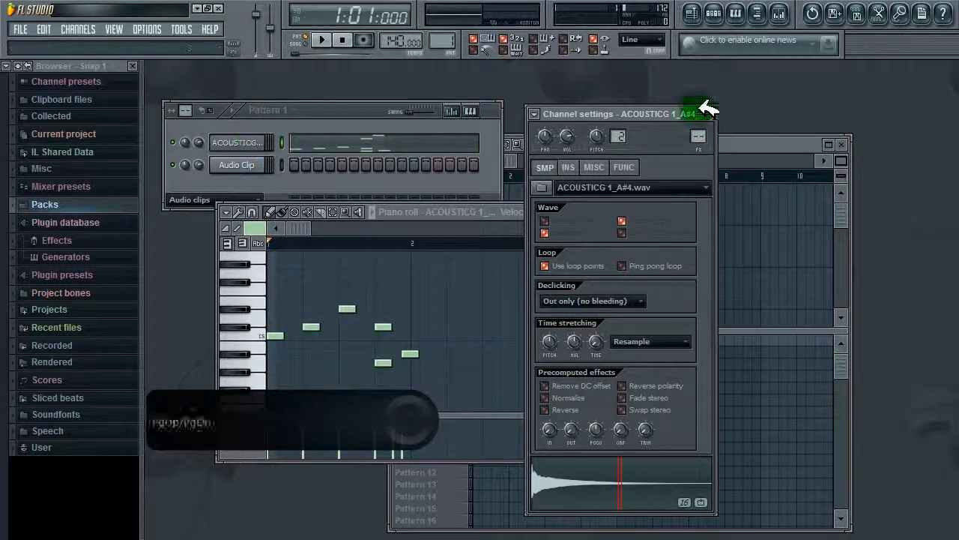
pyautogui.moveTo(664, 109); pyautogui.dragTo(611, 109)
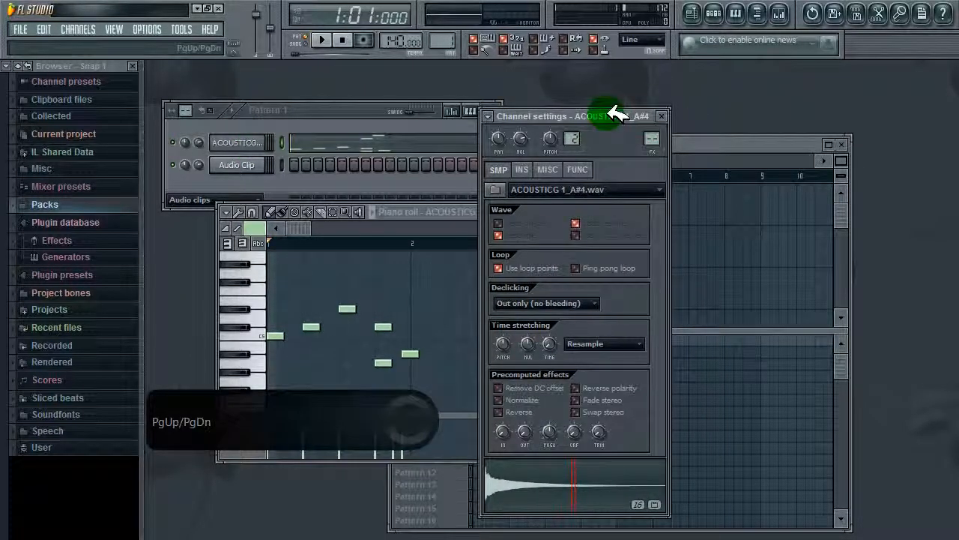
pyautogui.click(252, 143)
pyautogui.click(254, 142)
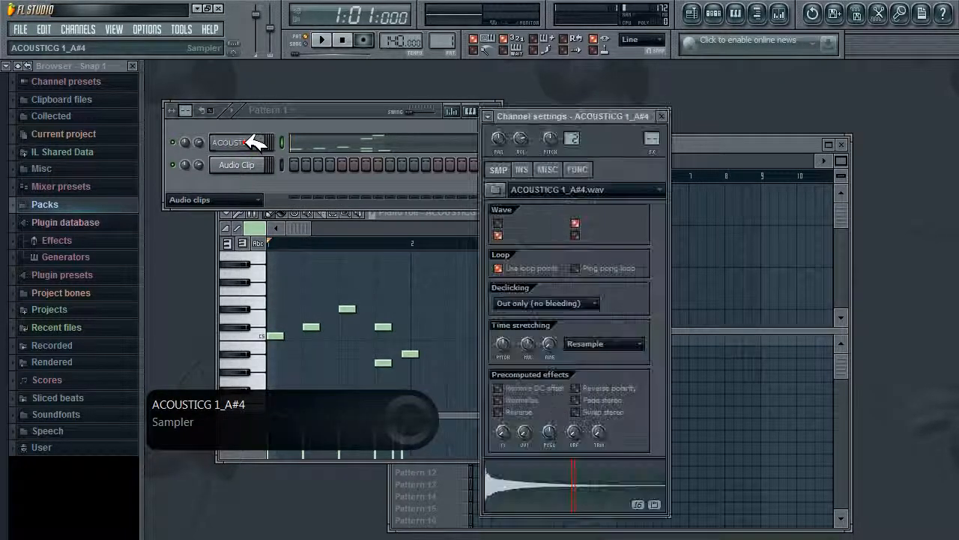
# - Show the Audio Clip channel's settings for comparison and bring the playlist forward to examine Track 1
pyautogui.click(253, 164)
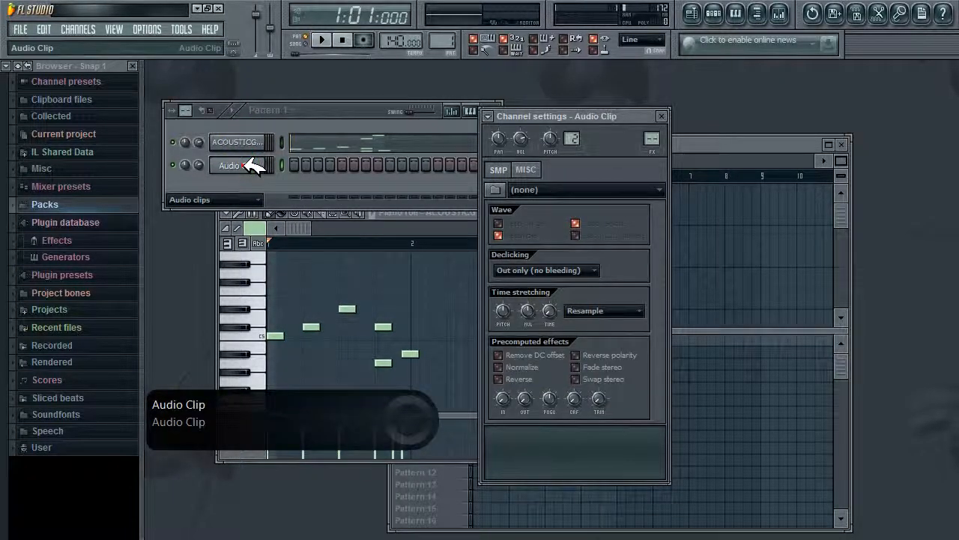
pyautogui.click(253, 165)
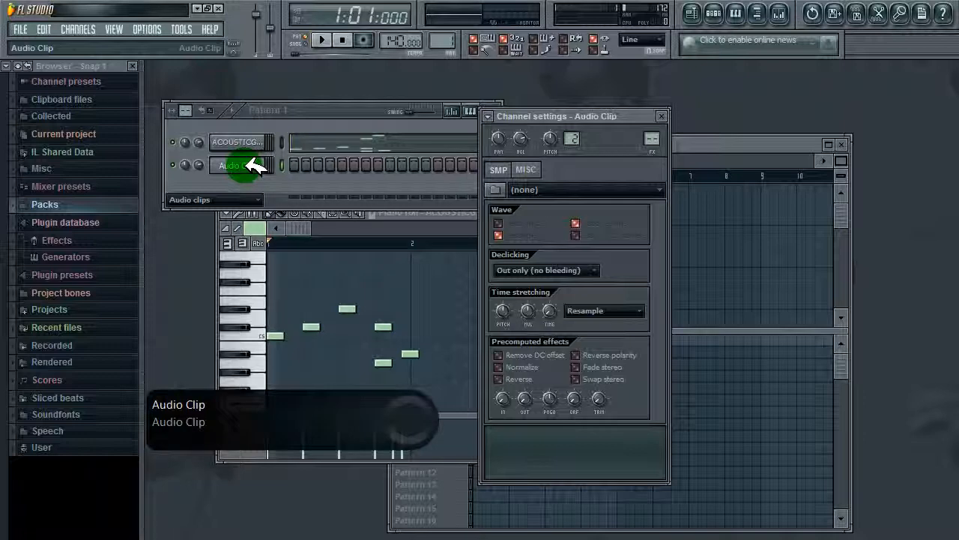
pyautogui.click(253, 165)
pyautogui.click(254, 165)
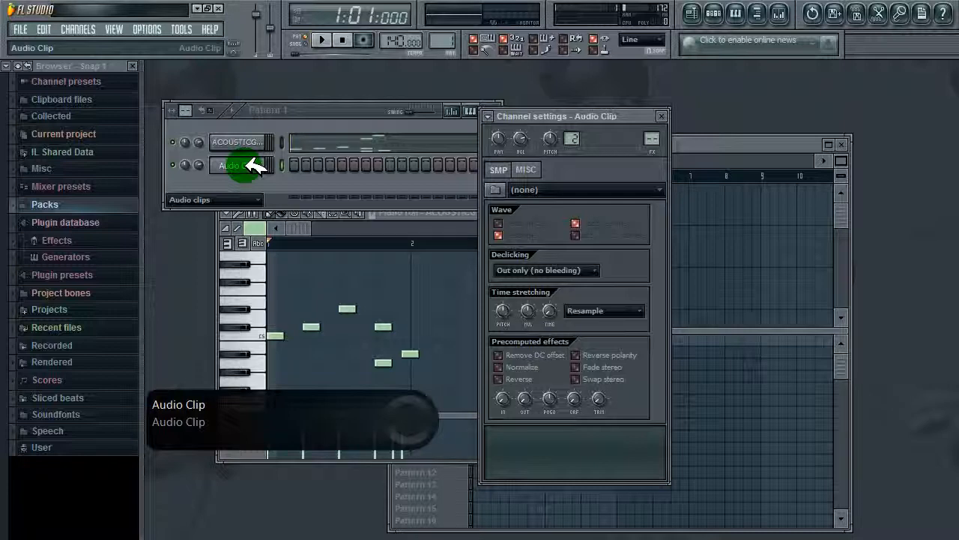
pyautogui.click(727, 145)
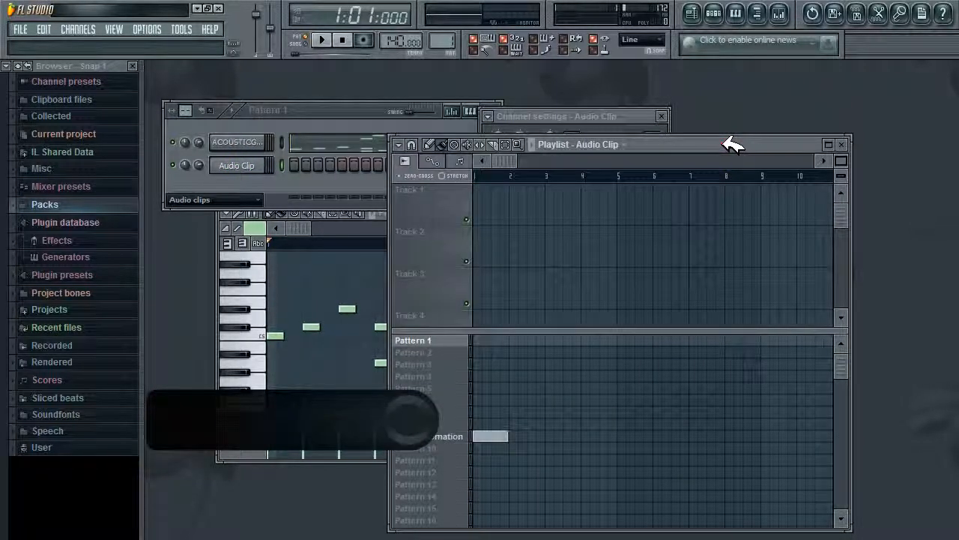
pyautogui.rightClick(467, 219)
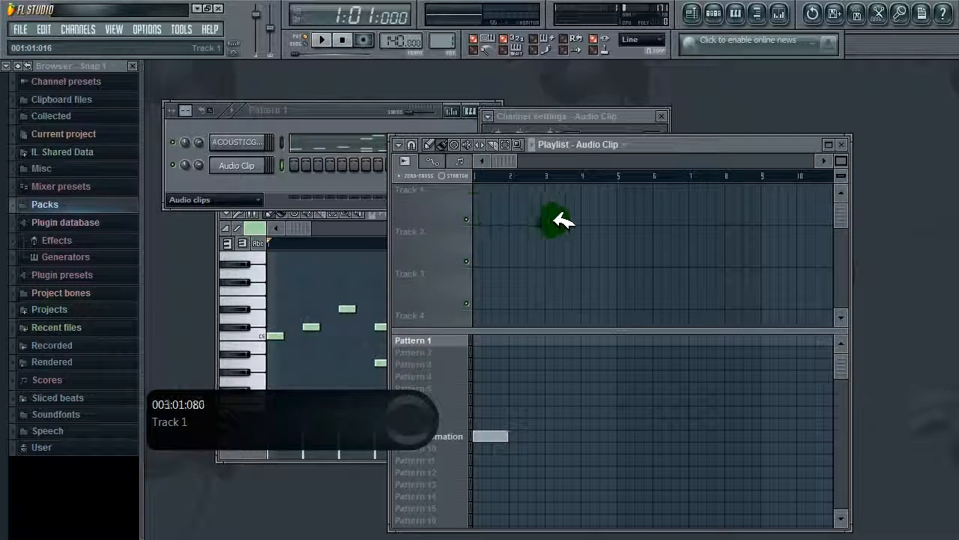
# - Select the ACOUSTICG 1_A#4 channel and cut all its piano roll notes
pyautogui.click(301, 122)
pyautogui.moveTo(294, 137)
pyautogui.mouseDown()
pyautogui.moveTo(398, 140)
pyautogui.moveTo(287, 140)
pyautogui.mouseUp()
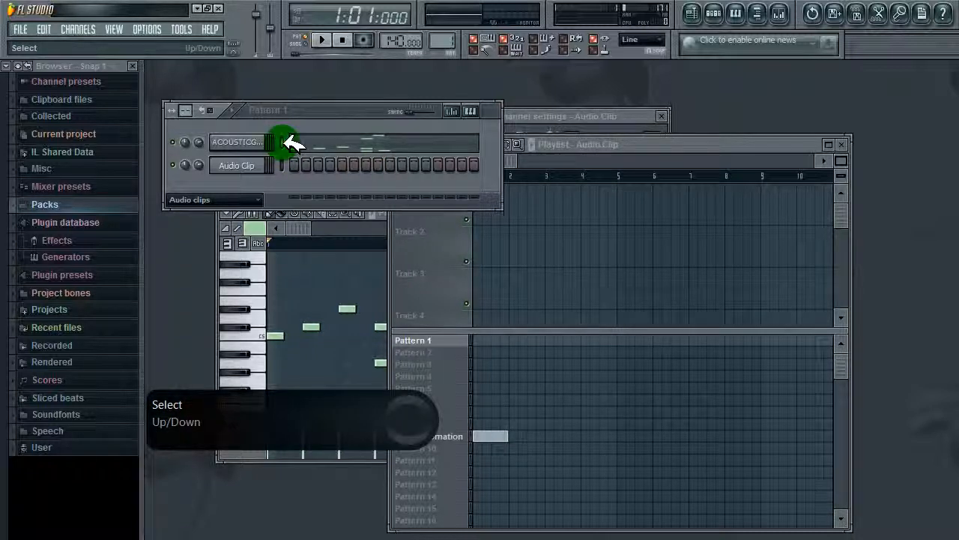
pyautogui.hotkey('ctrl', 'x')
# - Try out steps 1, 5 and 9 on the ACOUSTICG 1_A#4 channel
pyautogui.click(295, 141)
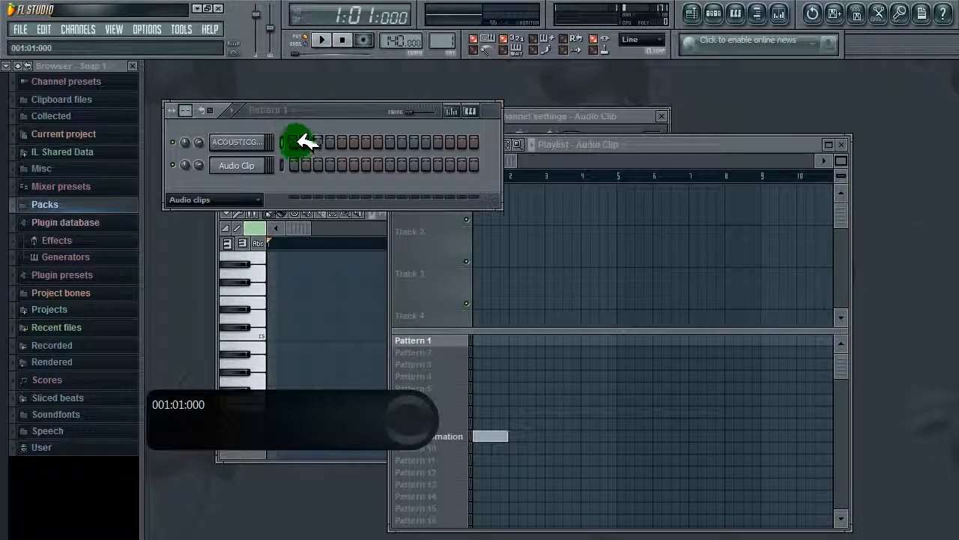
pyautogui.click(343, 141)
pyautogui.click(389, 142)
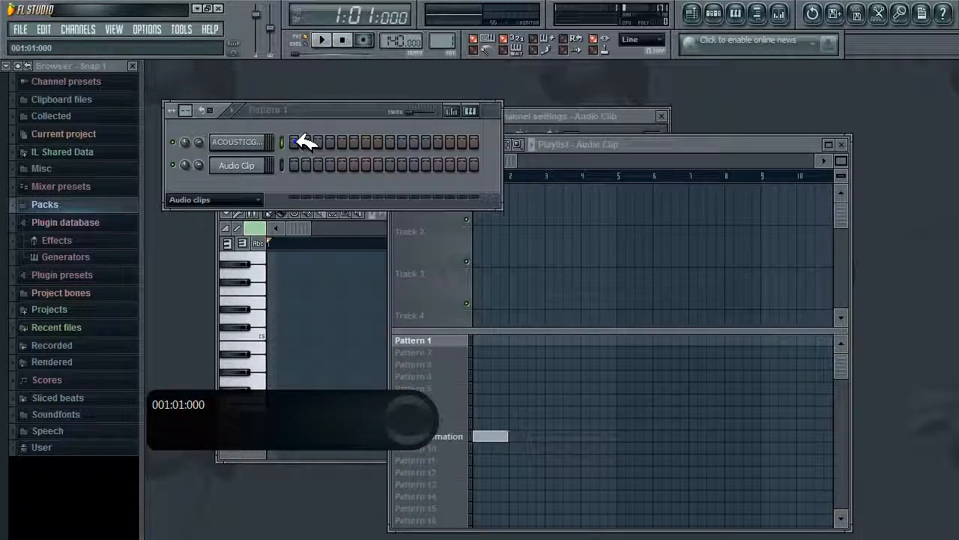
# - Shift the playlist slightly toward the step sequencer and try to place the Audio Clip channel at the start of Track 1
pyautogui.moveTo(660, 142)
pyautogui.mouseDown()
pyautogui.moveTo(658, 155)
pyautogui.moveTo(635, 140)
pyautogui.moveTo(643, 142)
pyautogui.mouseUp()
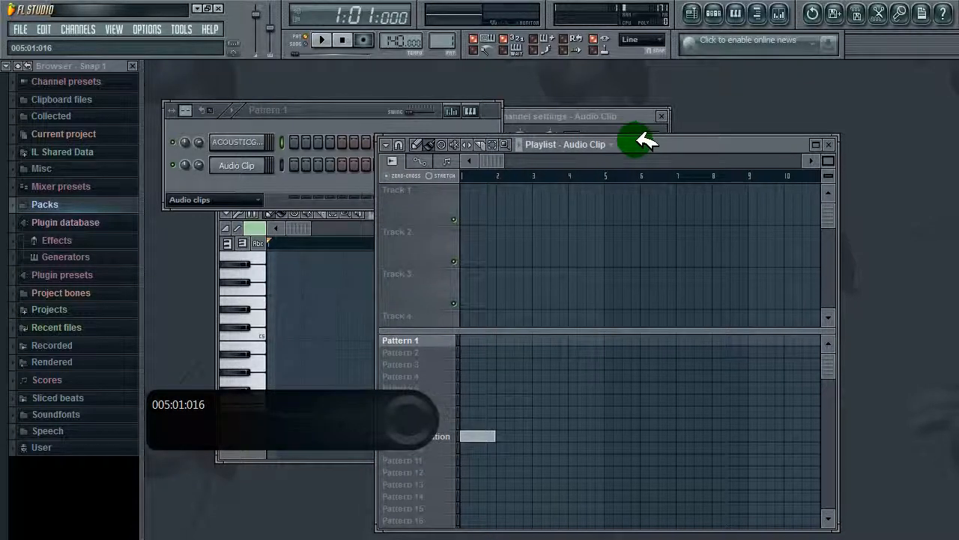
pyautogui.click(237, 163)
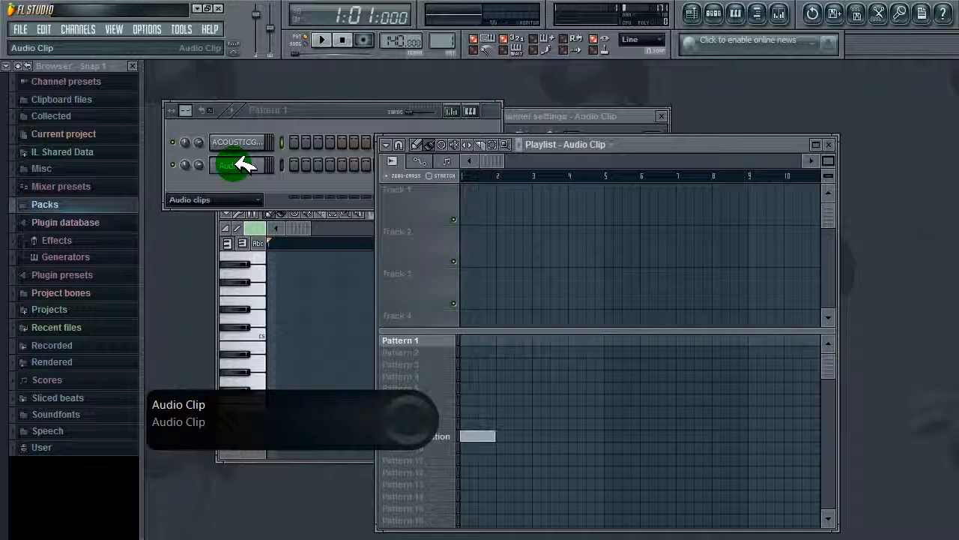
pyautogui.moveTo(244, 165); pyautogui.dragTo(478, 205)
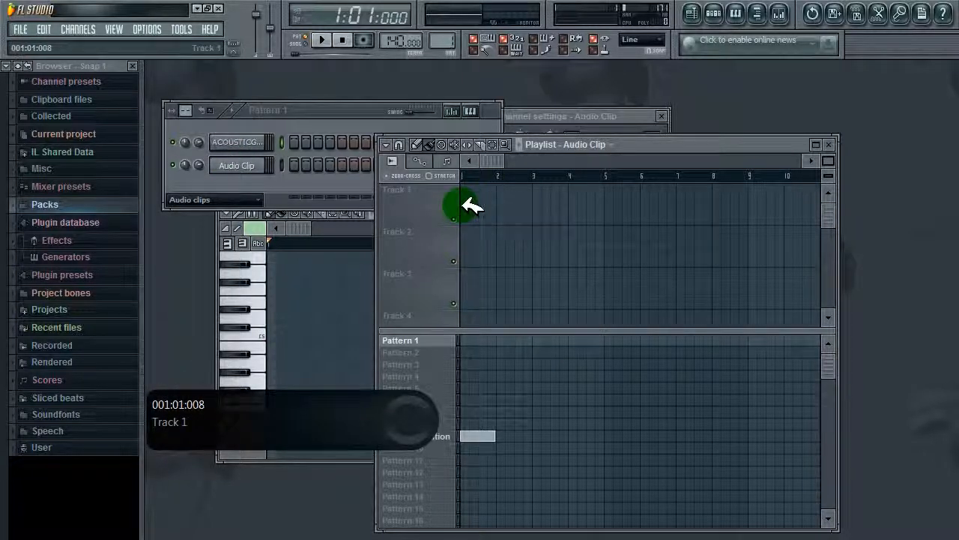
# - Show the ACOUSTICG 1_A#4 Sampler channel's settings, reposition the playlist and list its available clip sources
pyautogui.moveTo(650, 144); pyautogui.dragTo(649, 164)
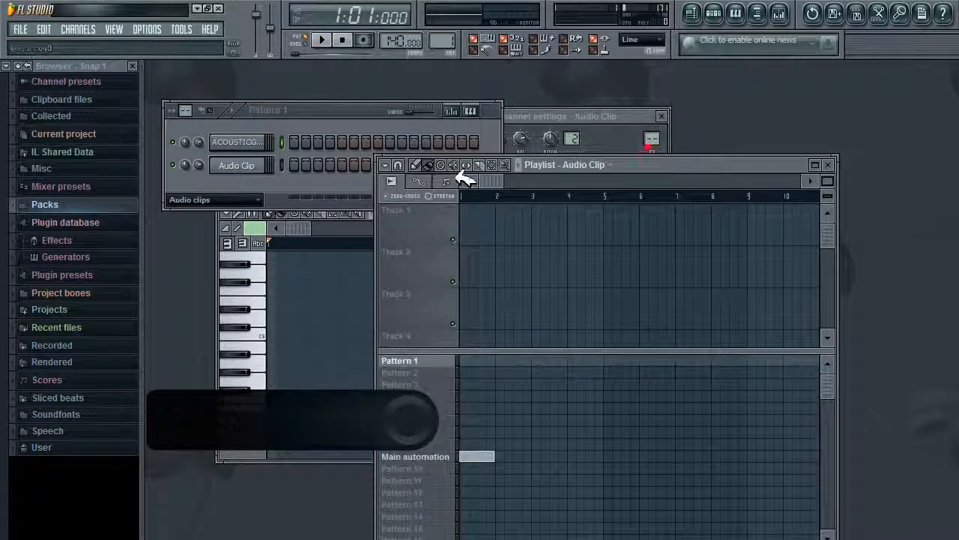
pyautogui.click(243, 142)
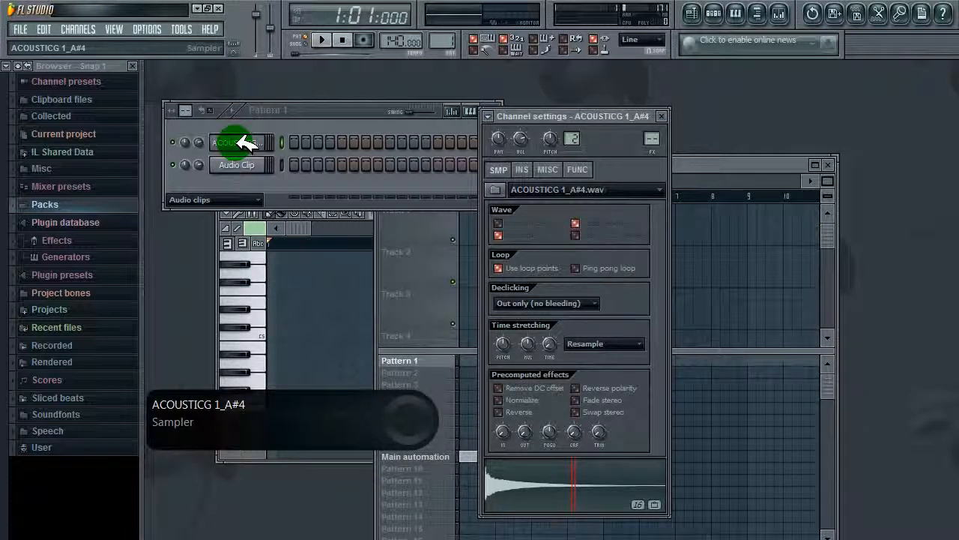
pyautogui.moveTo(688, 161); pyautogui.dragTo(568, 172)
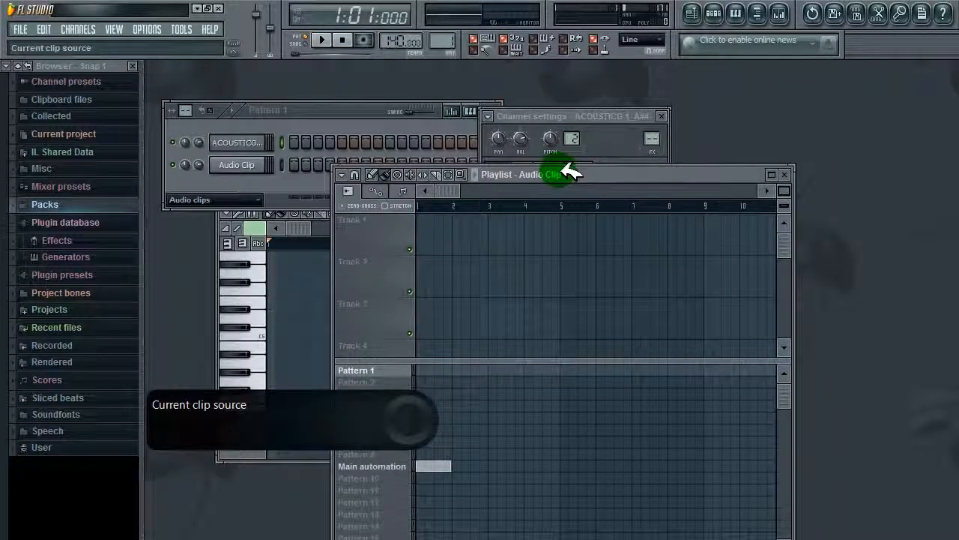
pyautogui.click(561, 173)
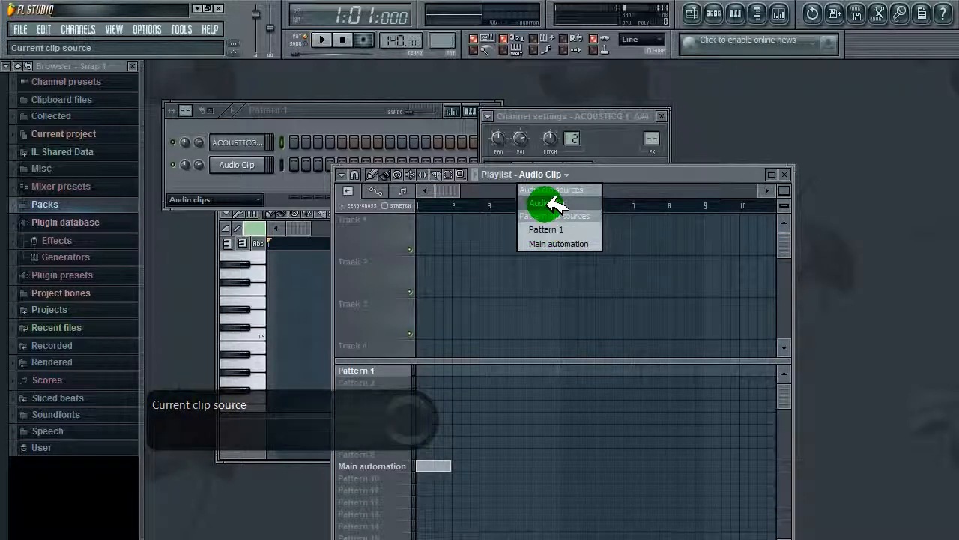
# - Load Kalimba from the Échantillons de musique folder of the Musique library into the Audio Clip channel
pyautogui.click(239, 159)
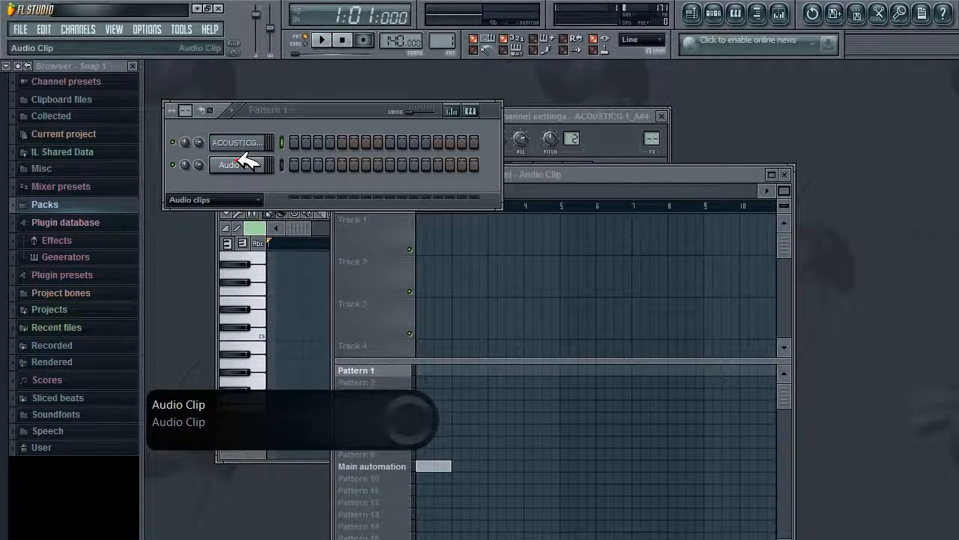
pyautogui.click(247, 162)
pyautogui.click(510, 189)
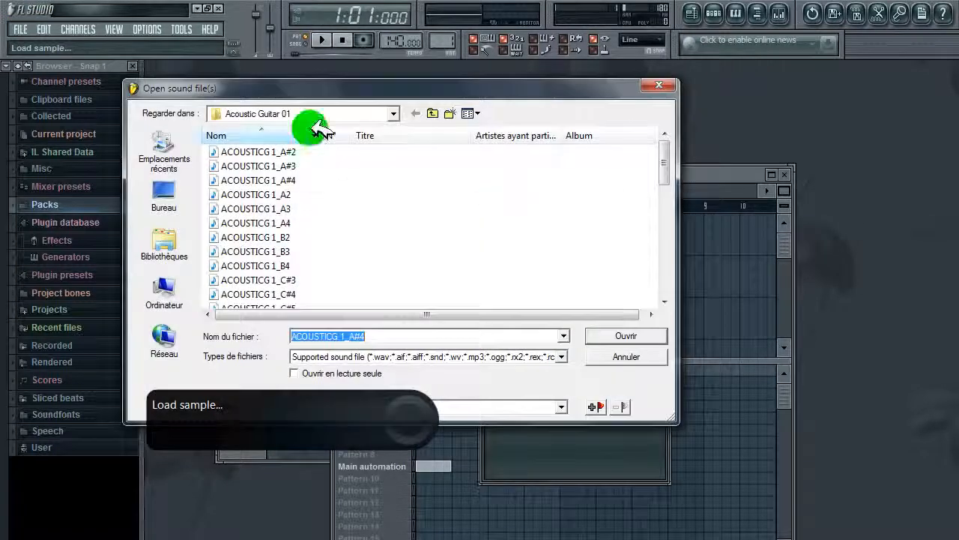
pyautogui.click(393, 116)
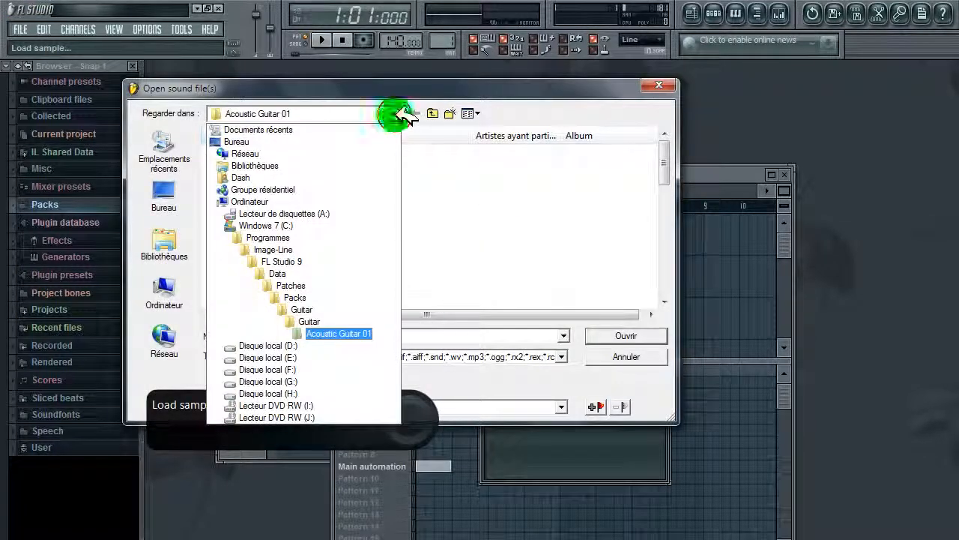
pyautogui.click(255, 165)
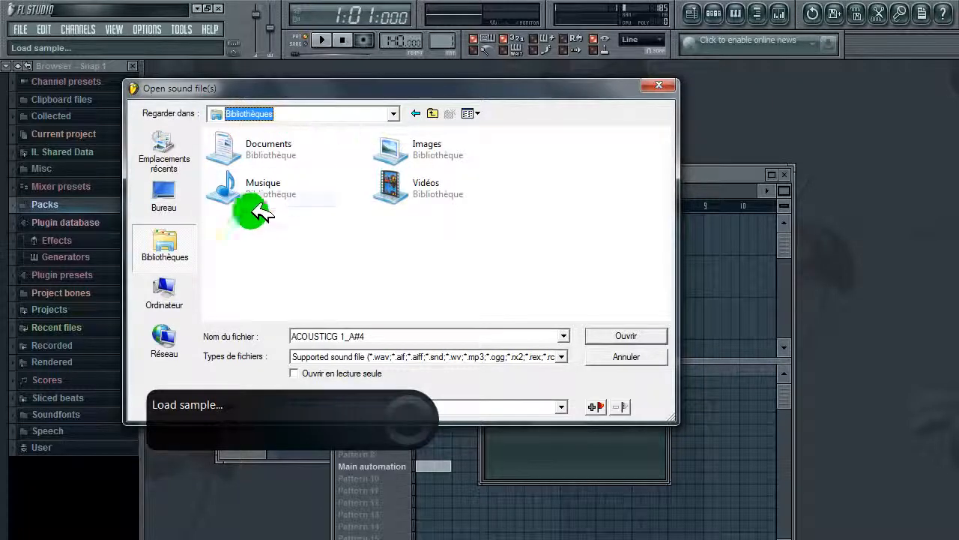
pyautogui.doubleClick(270, 189)
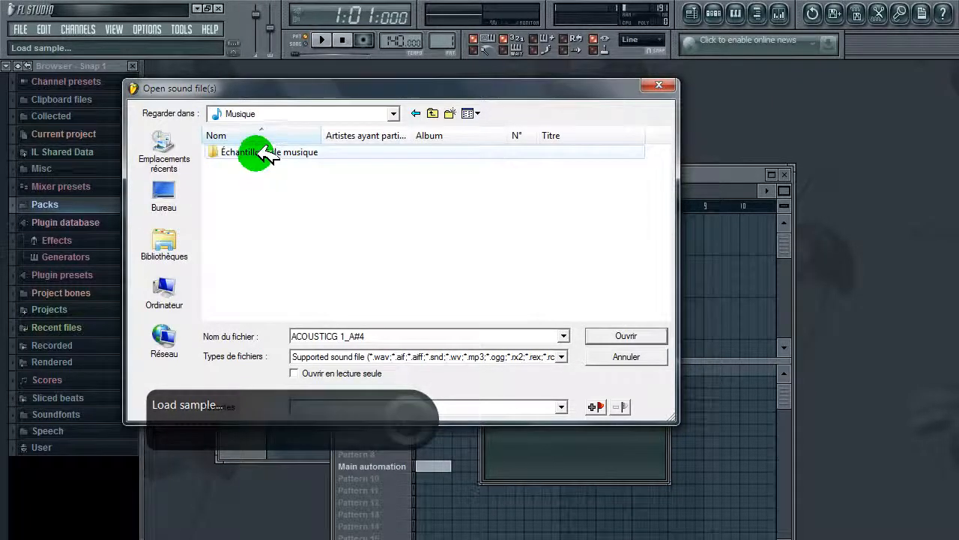
pyautogui.doubleClick(266, 153)
pyautogui.click(253, 152)
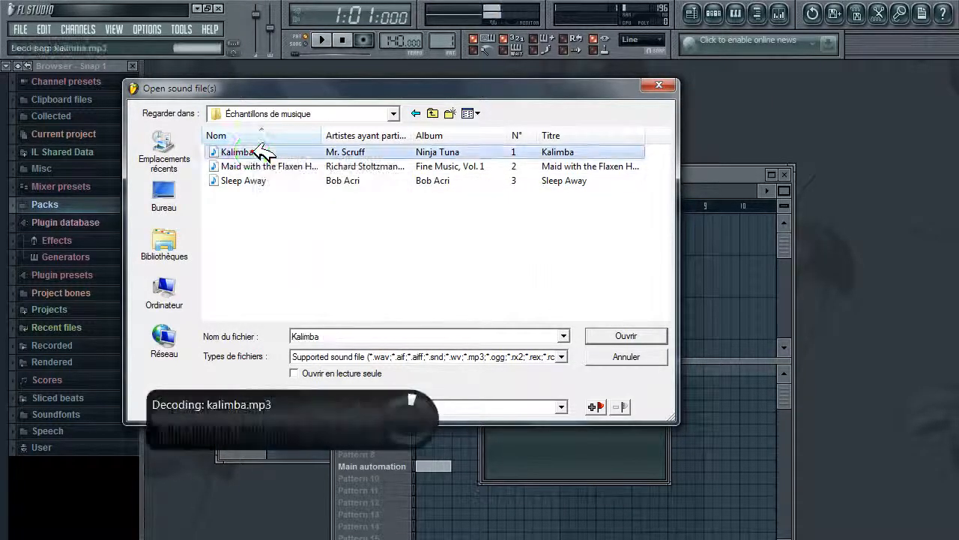
pyautogui.click(610, 336)
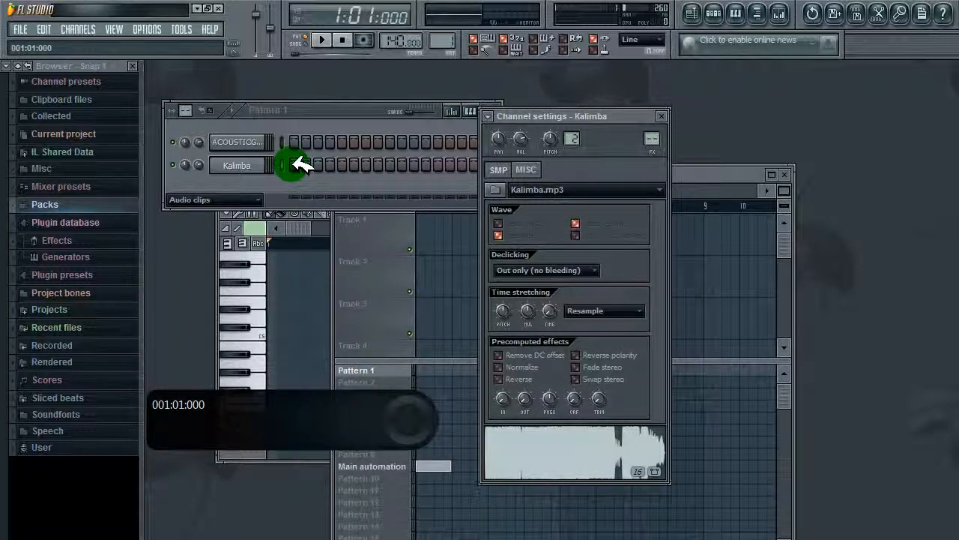
# - Try out a C5 note at bar 1 on the ACOUSTICG 1_A#4 channel and switch the piano roll to Kalimba
pyautogui.click(379, 126)
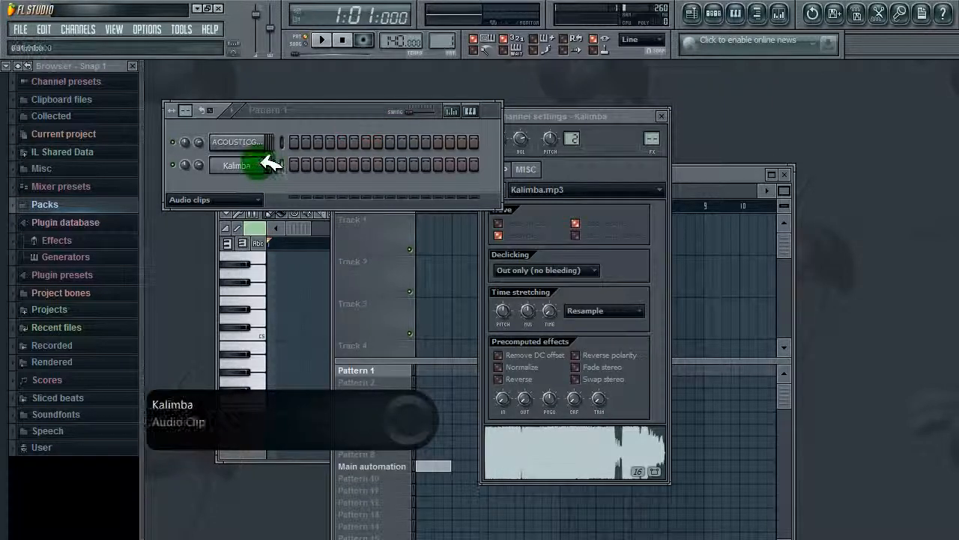
pyautogui.click(310, 223)
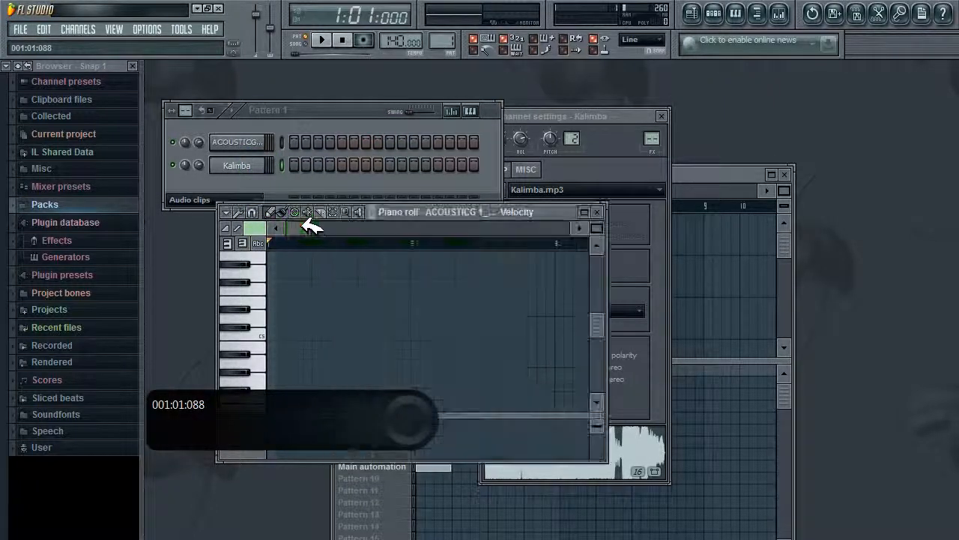
pyautogui.click(274, 337)
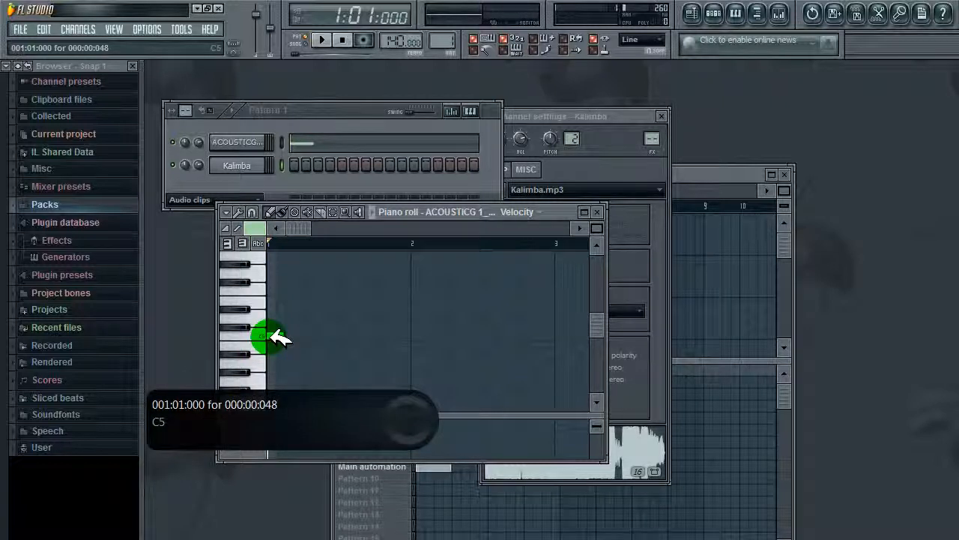
pyautogui.click(488, 212)
pyautogui.click(486, 255)
# - Try out a C5 note at bar 1 and a second, higher note on the Kalimba channel, and delete both
pyautogui.click(274, 337)
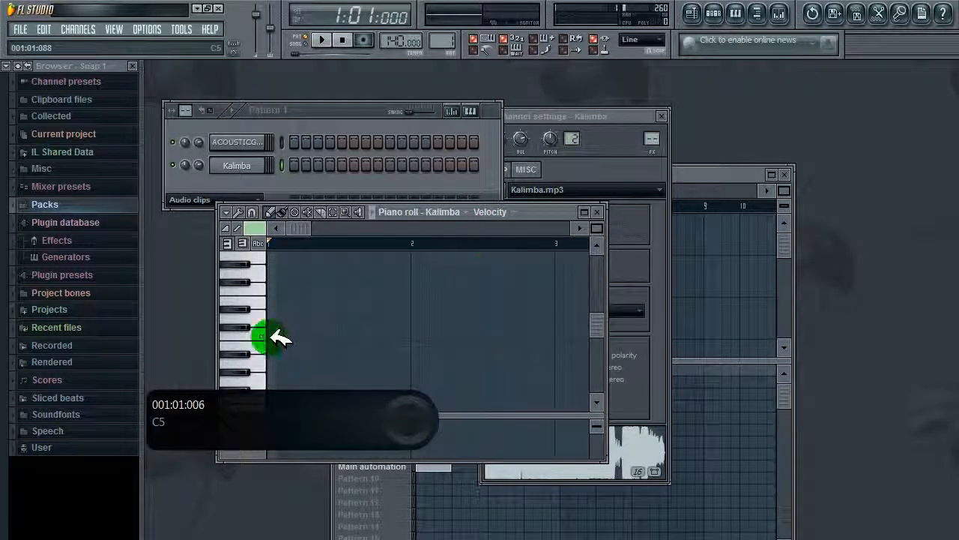
pyautogui.click(314, 317)
pyautogui.click(324, 40)
pyautogui.rightClick(311, 317)
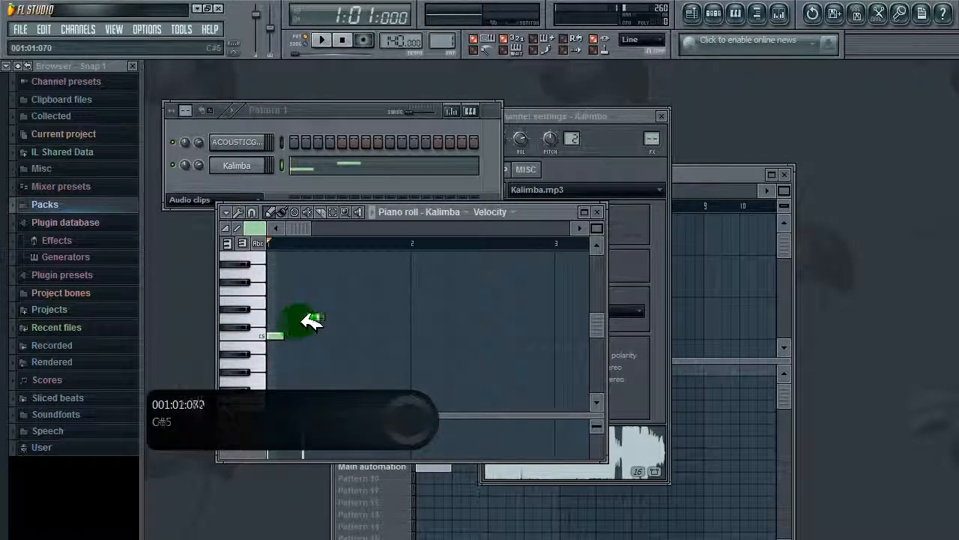
pyautogui.rightClick(277, 336)
pyautogui.click(324, 302)
# - Show the Kalimba channel's settings and bring the playlist forward
pyautogui.click(683, 166)
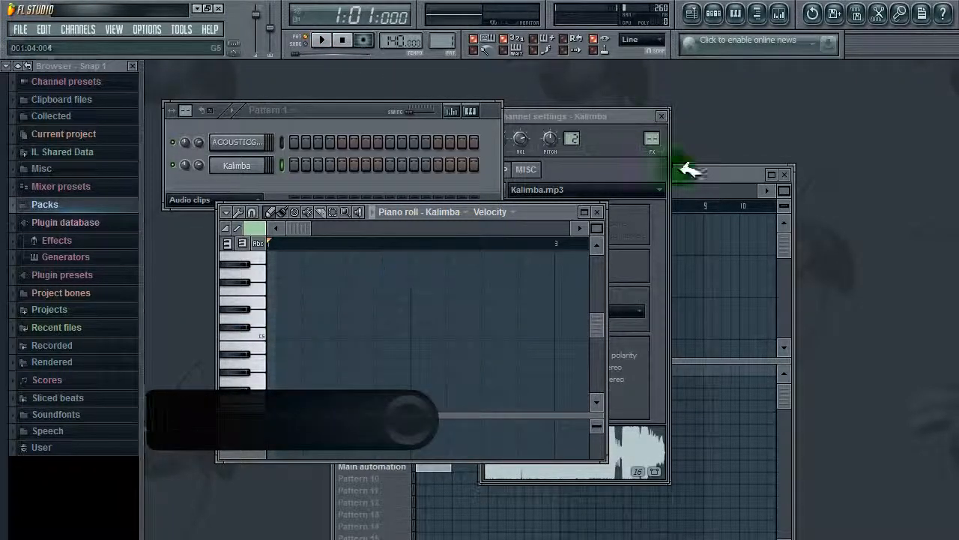
pyautogui.click(238, 165)
pyautogui.click(247, 165)
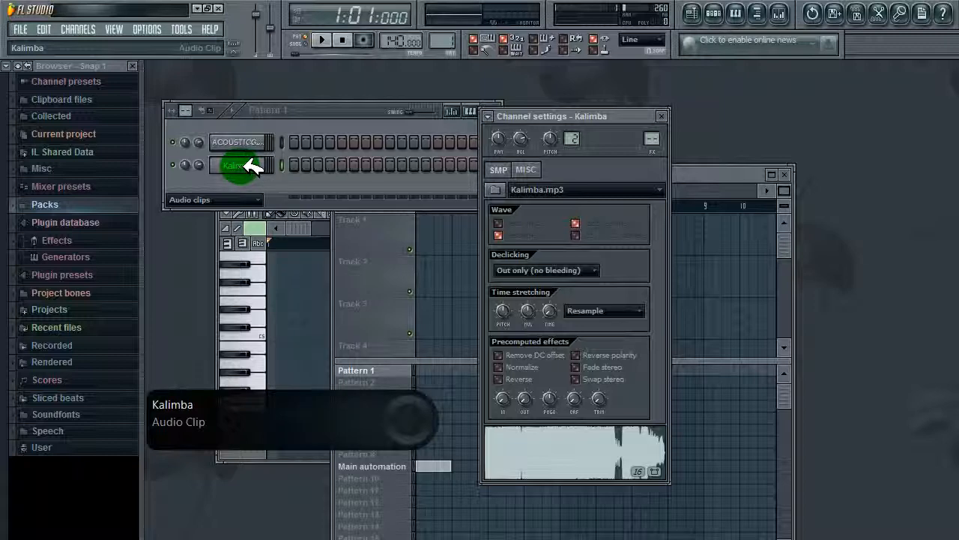
pyautogui.click(707, 174)
# - Shift the playlist slightly lower and choose Kalimba as its current clip source
pyautogui.click(564, 172)
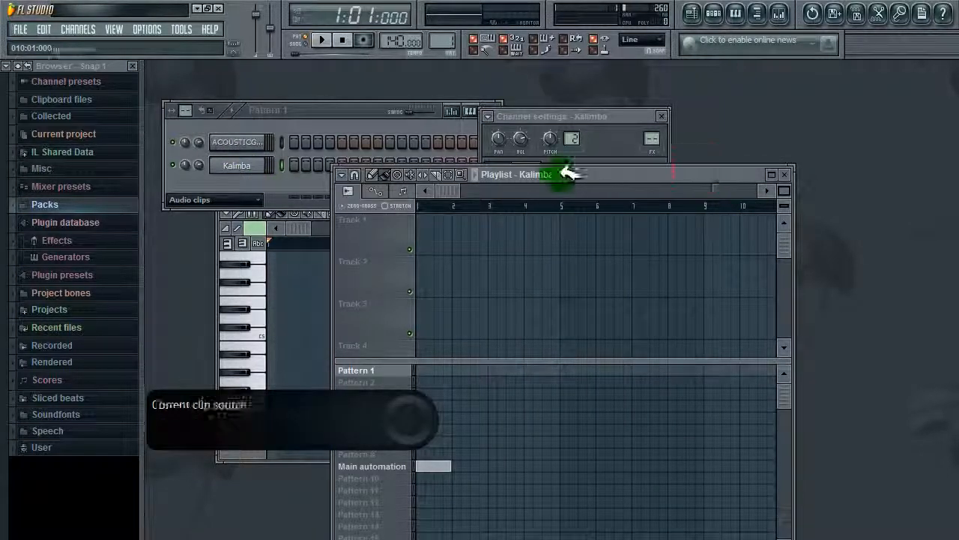
pyautogui.moveTo(608, 174); pyautogui.dragTo(636, 209)
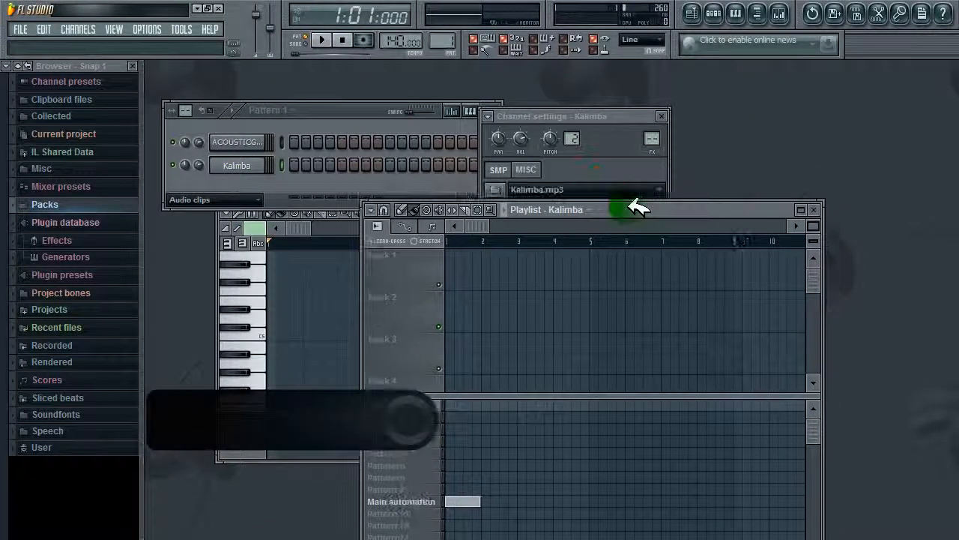
pyautogui.click(592, 209)
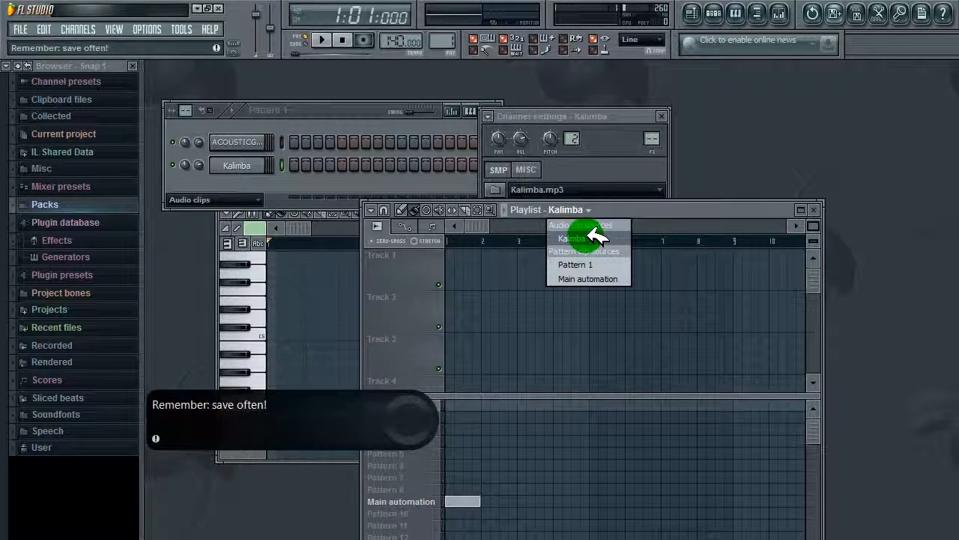
pyautogui.click(592, 238)
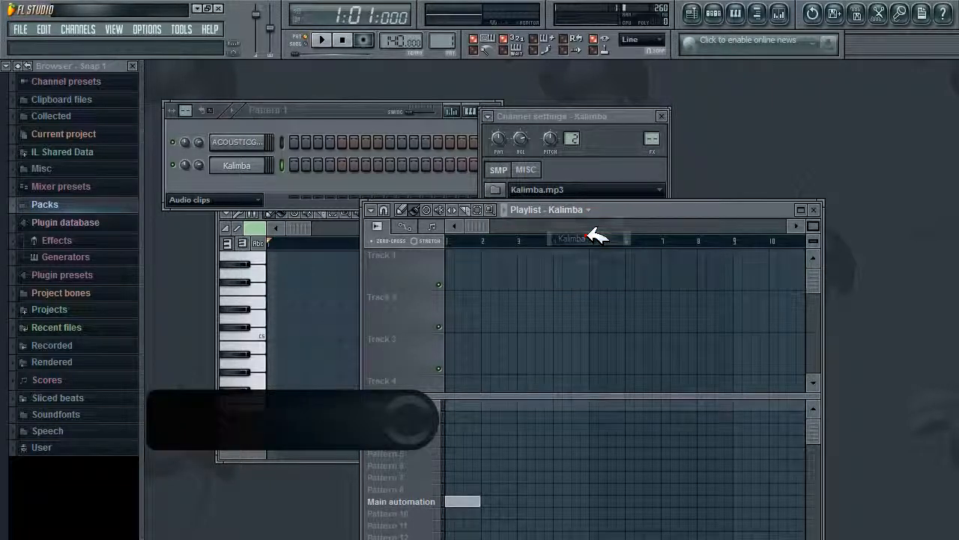
# - Place the Kalimba clip at the start of Track 1 and fit its full length in the playlist view
pyautogui.click(450, 270)
pyautogui.moveTo(813, 225); pyautogui.dragTo(697, 192)
pyautogui.moveTo(750, 242); pyautogui.dragTo(928, 232)
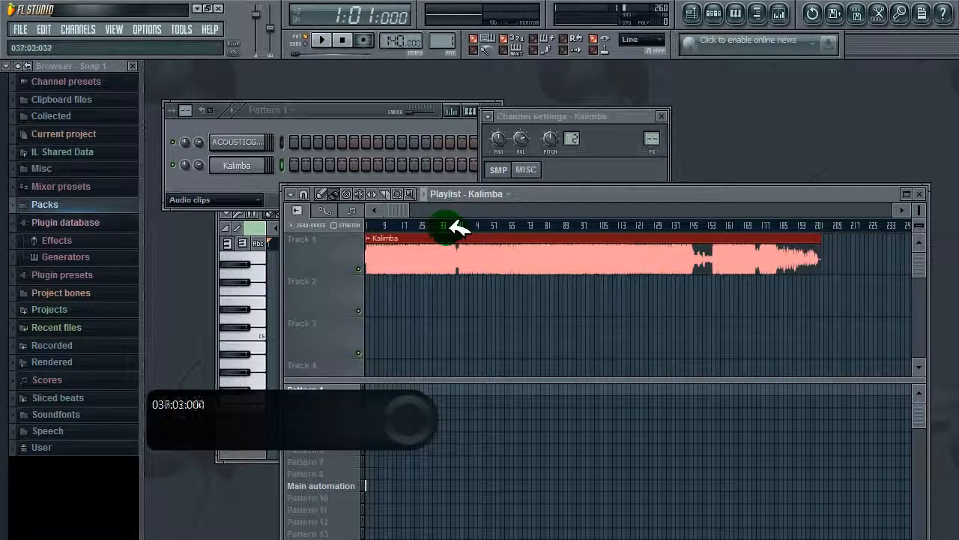
# - Shorten the Track 1 Kalimba clip to about bar 35, try a second one from bar 36 on Track 2, and delete both
pyautogui.moveTo(832, 242); pyautogui.dragTo(450, 257)
pyautogui.click(450, 281)
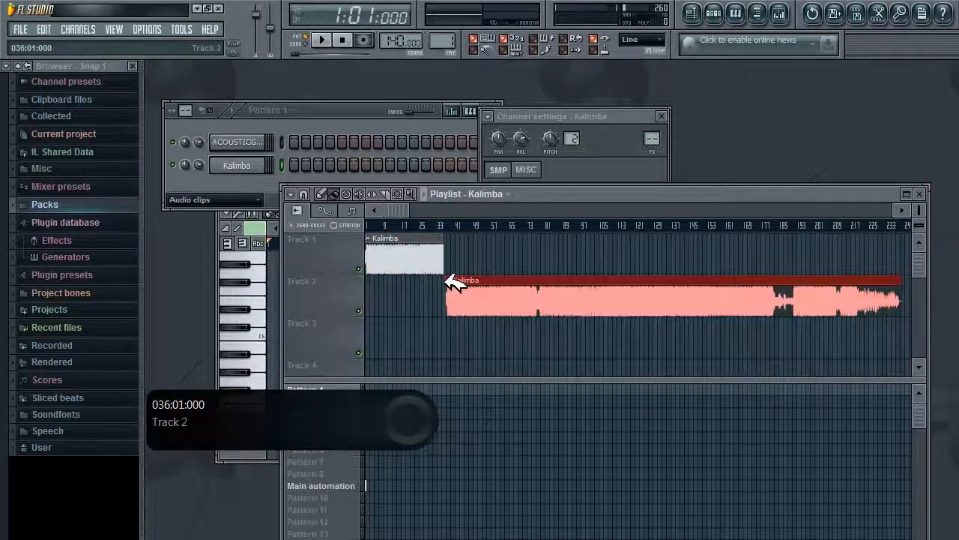
pyautogui.rightClick(863, 289)
pyautogui.rightClick(442, 246)
# - Try out staggered Kalimba clips, near bar 5 on Track 1 and at bar 63 on Track 2, and delete both
pyautogui.click(381, 248)
pyautogui.click(508, 293)
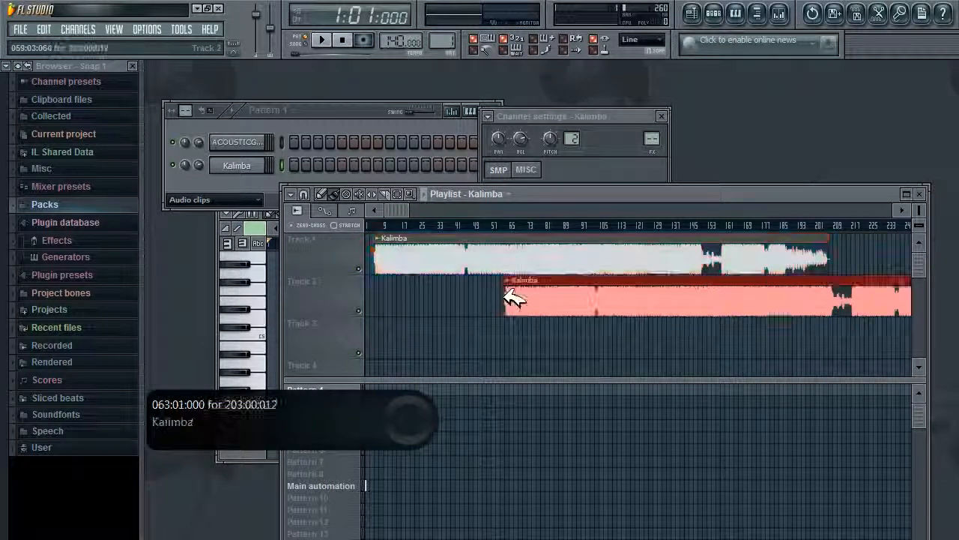
pyautogui.rightClick(745, 289)
pyautogui.rightClick(684, 251)
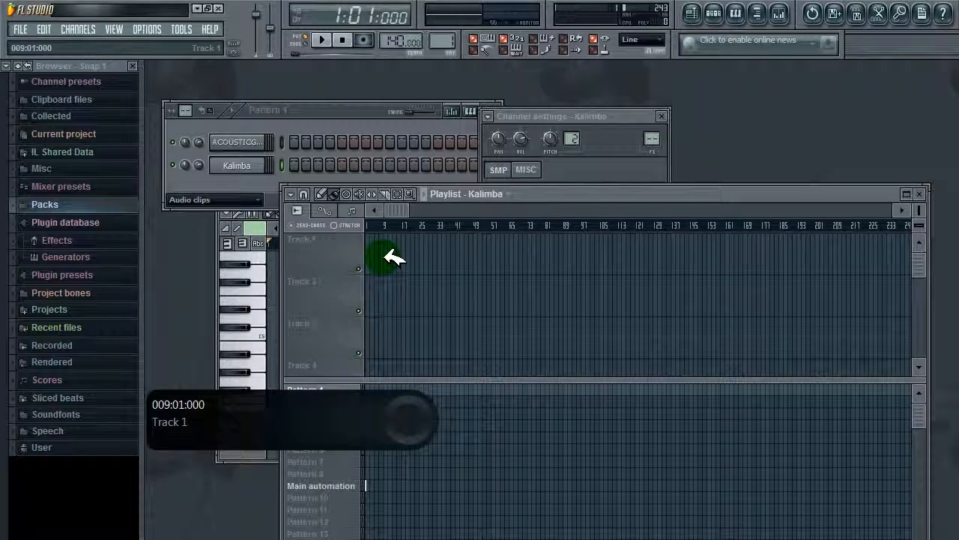
# - Start loading a new sample into the Kalimba channel and browse to the Windows 7 (C:) drive
pyautogui.click(353, 126)
pyautogui.click(248, 170)
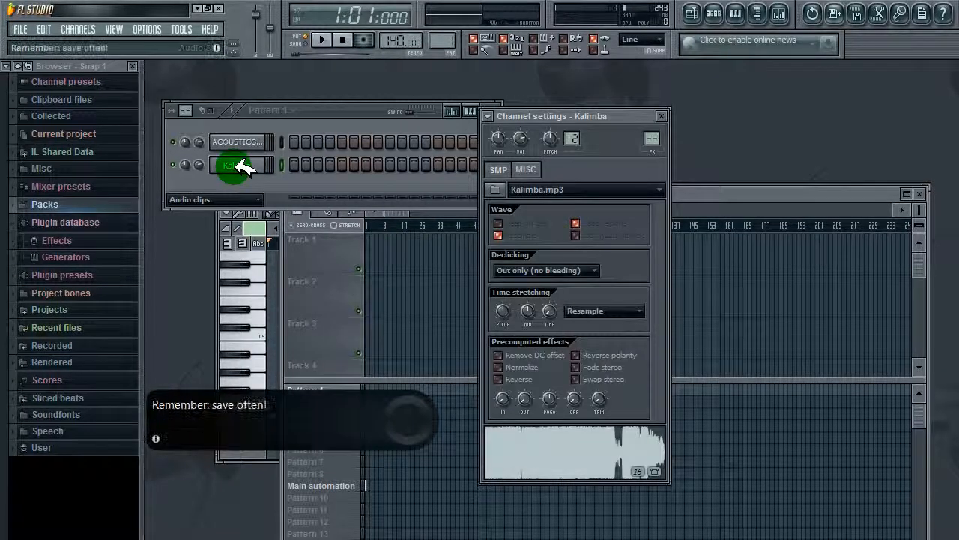
pyautogui.click(495, 190)
pyautogui.click(392, 113)
pyautogui.click(293, 225)
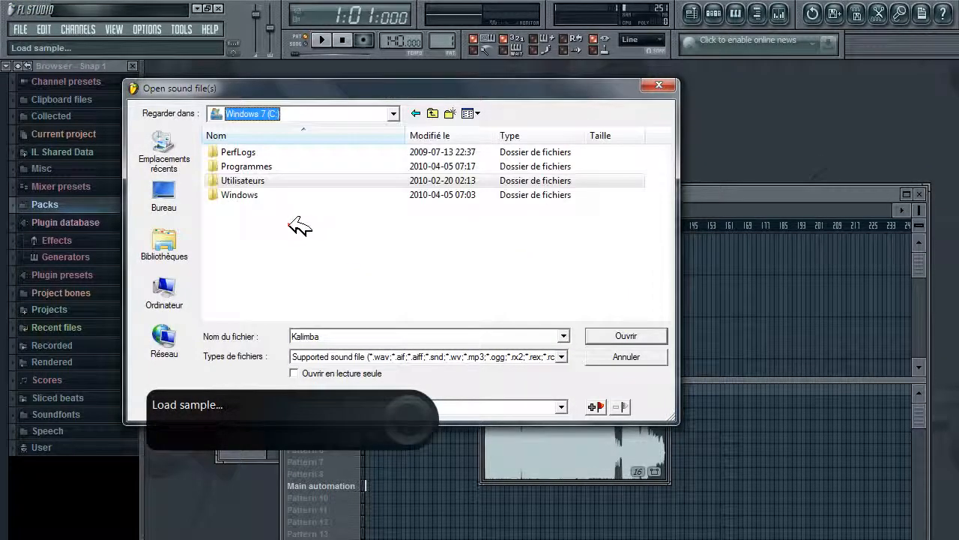
# - Browse through Programmes, Image-Line, FL Studio 9 and Data to the Patches folder
pyautogui.doubleClick(258, 166)
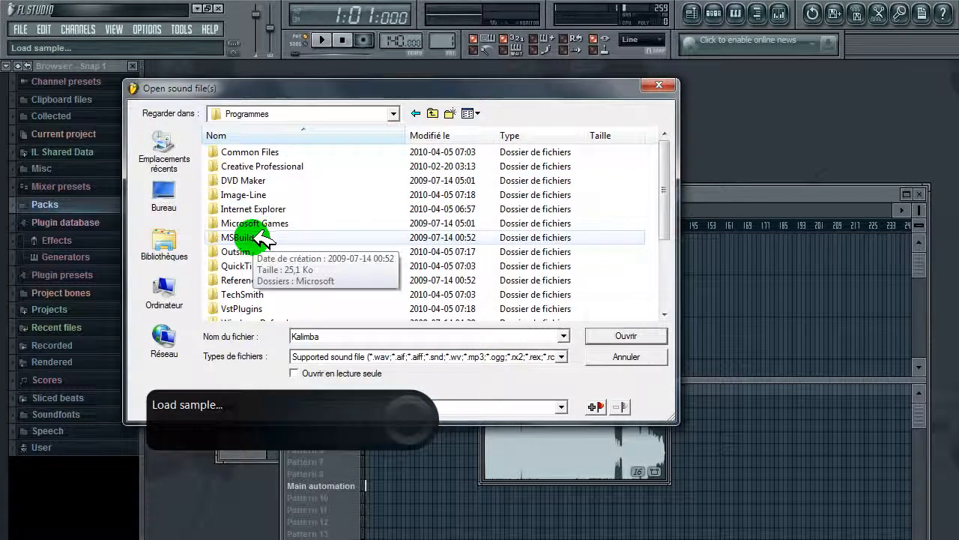
pyautogui.doubleClick(252, 194)
pyautogui.click(253, 161)
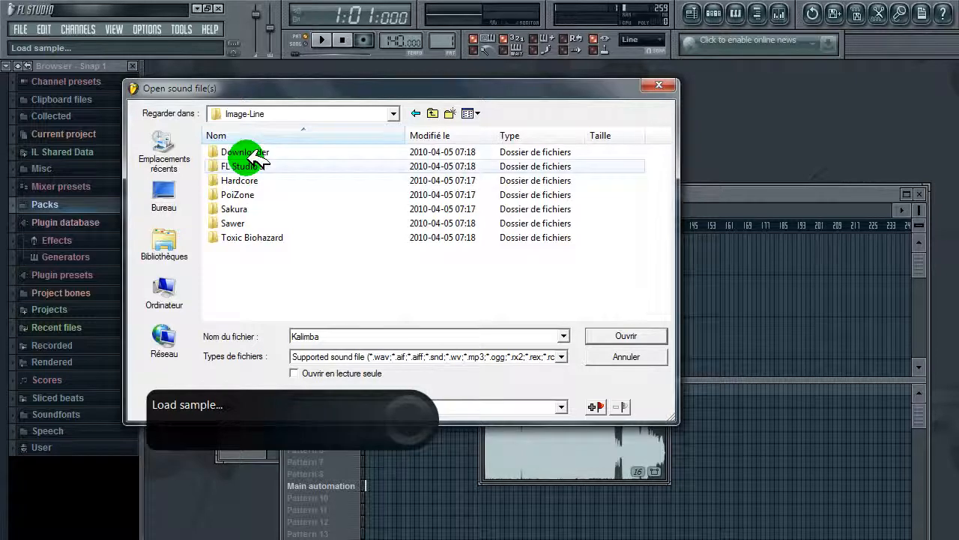
pyautogui.doubleClick(254, 163)
pyautogui.doubleClick(255, 167)
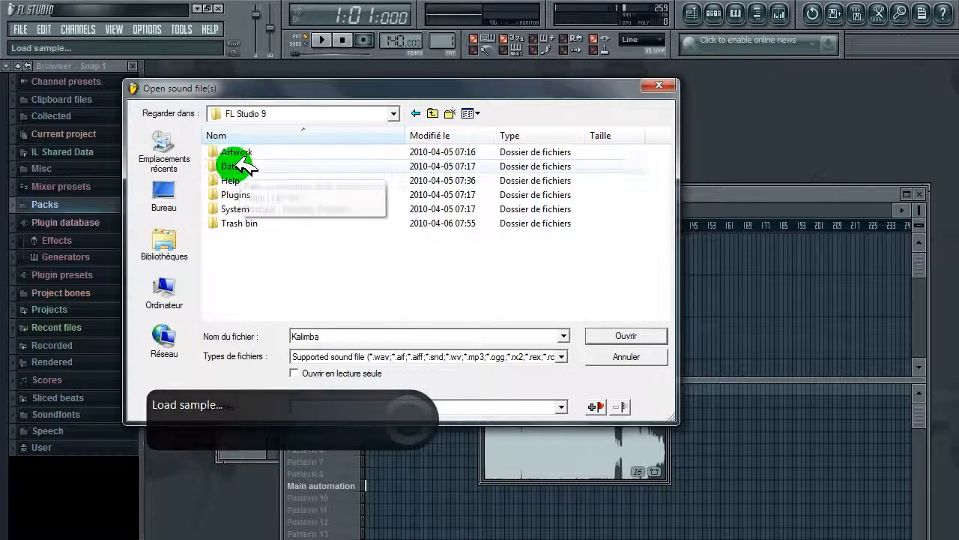
pyautogui.doubleClick(247, 152)
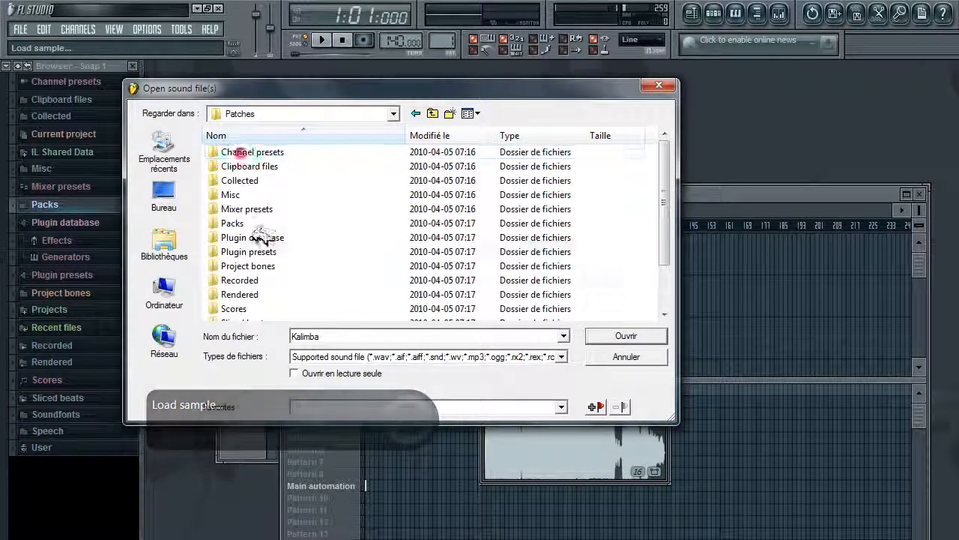
# - Load the OverH_Crash_003aogg sample from the Drum Kit 03 folder in Packs into the audio clip channel
pyautogui.scroll(-2, 255, 255)
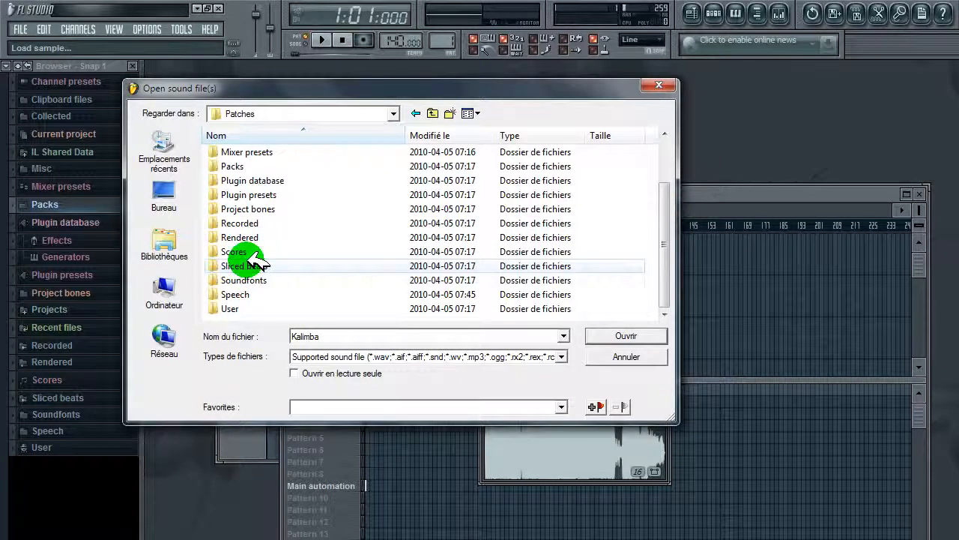
pyautogui.doubleClick(241, 165)
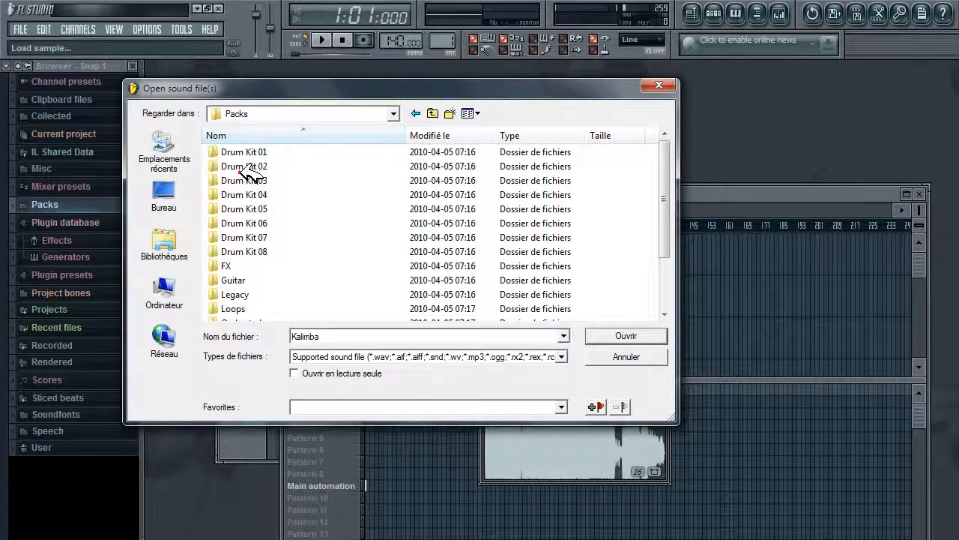
pyautogui.doubleClick(242, 180)
pyautogui.click(270, 279)
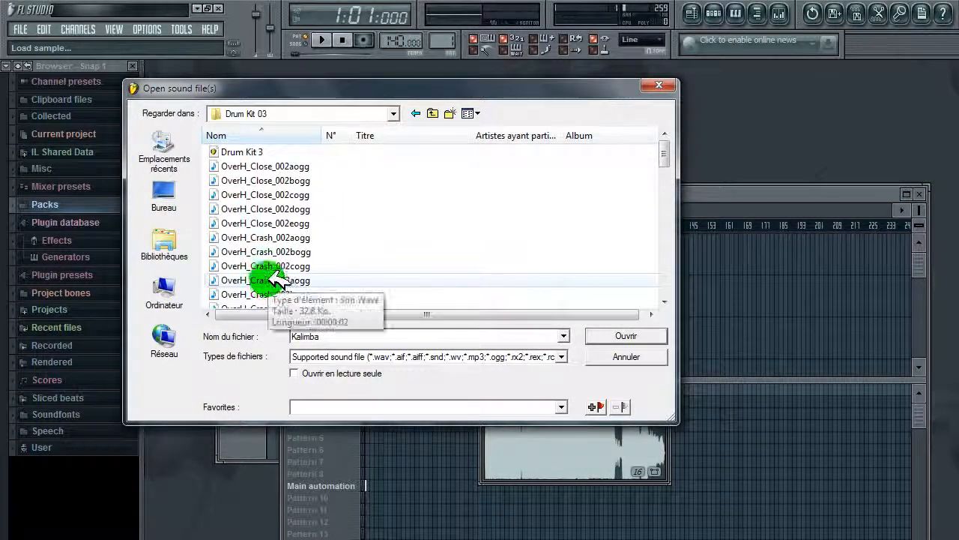
pyautogui.click(622, 336)
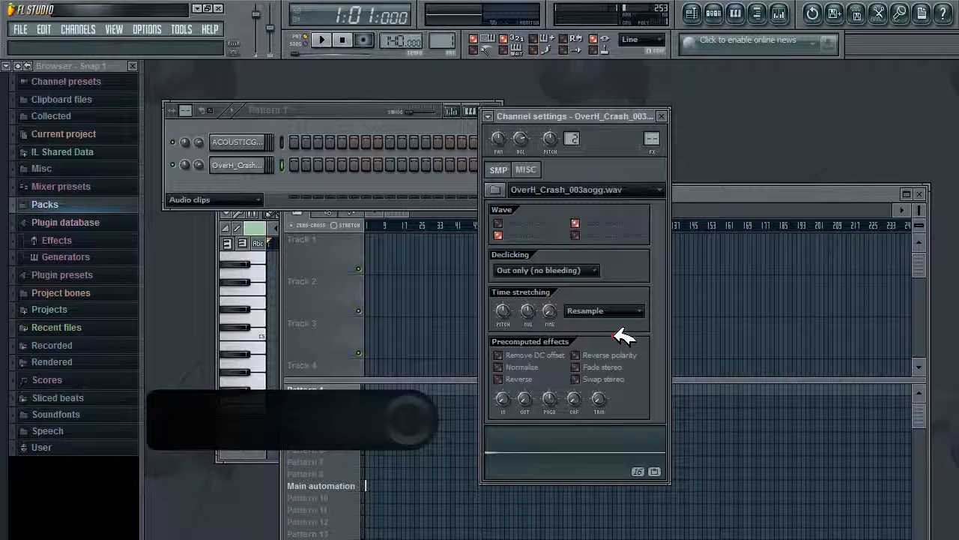
# - Place one crash clip at bar 1 on Track 1 and a second from about mid-bar 2 on Track 2 in the playlist
pyautogui.click(701, 197)
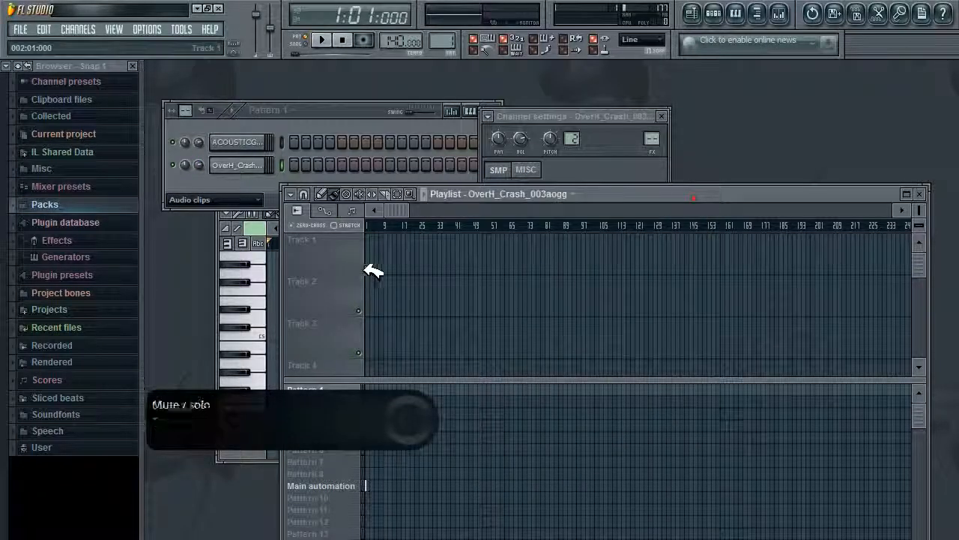
pyautogui.moveTo(948, 242)
pyautogui.mouseDown()
pyautogui.moveTo(931, 197)
pyautogui.moveTo(927, 60)
pyautogui.moveTo(877, 297)
pyautogui.moveTo(922, 211)
pyautogui.mouseUp()
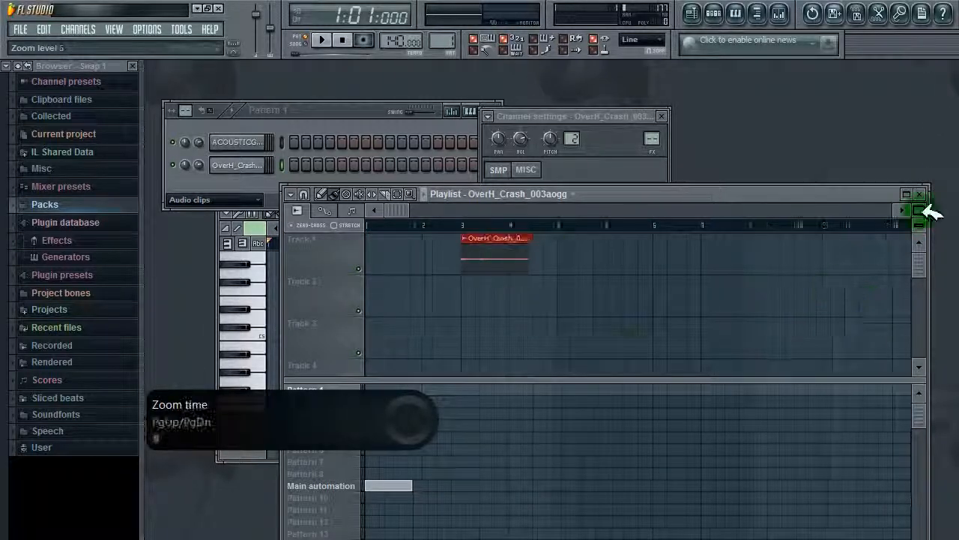
pyautogui.click(380, 332)
pyautogui.rightClick(445, 328)
pyautogui.moveTo(508, 238); pyautogui.dragTo(398, 242)
pyautogui.click(442, 292)
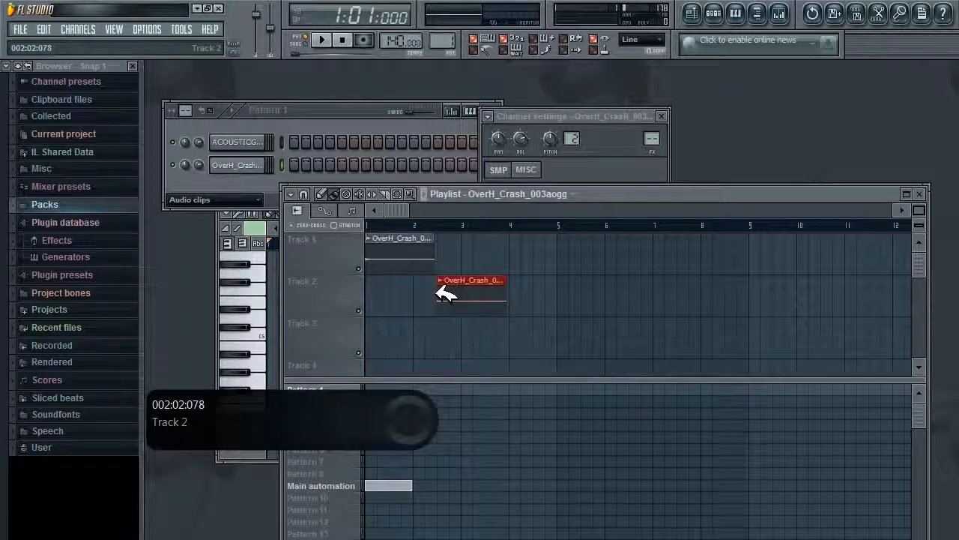
# - Check the crash channel's settings and add three more crash clips from bar 4 onward, alternating between Tracks 1 and 2
pyautogui.click(242, 166)
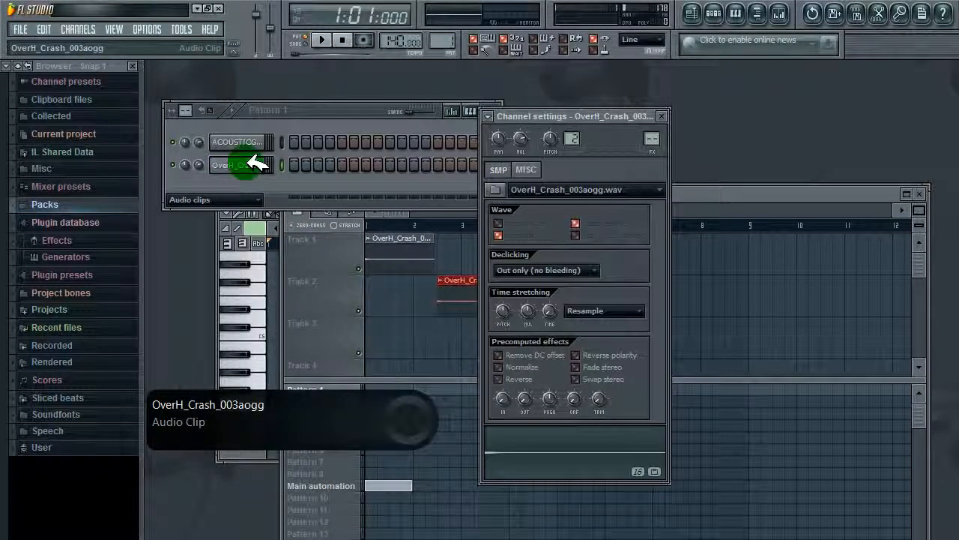
pyautogui.click(713, 191)
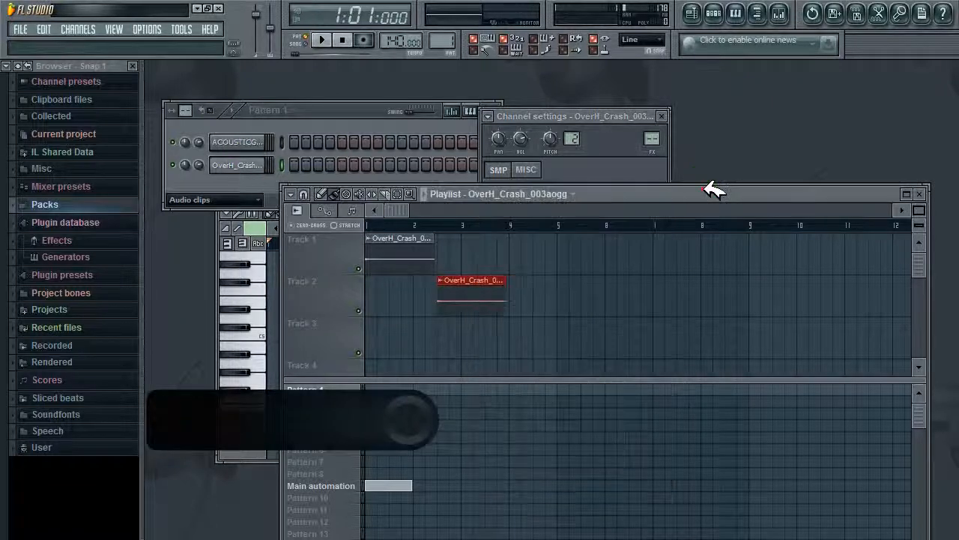
pyautogui.click(531, 259)
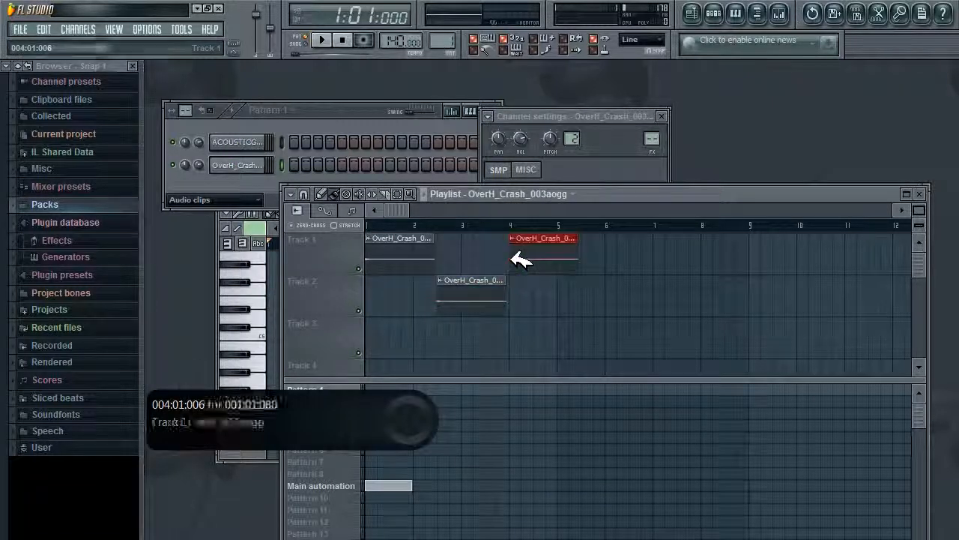
pyautogui.click(591, 292)
pyautogui.click(660, 251)
# - Delete all the crash clips from Tracks 1 and 2 of the playlist
pyautogui.rightClick(663, 251)
pyautogui.rightClick(589, 285)
pyautogui.rightClick(542, 248)
pyautogui.rightClick(458, 286)
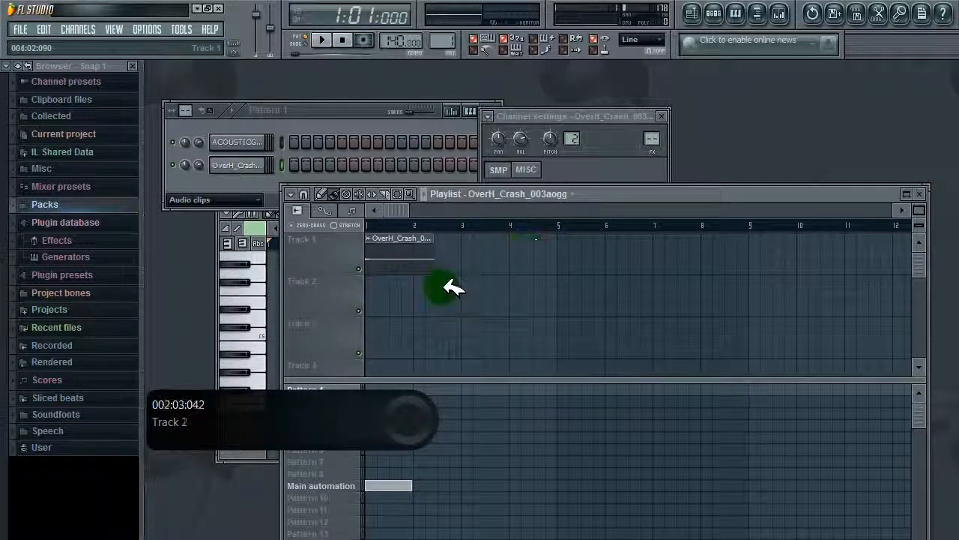
pyautogui.rightClick(418, 252)
# - Show the Audio clip type among the insertable channels without adding one, and open the ACOUSTICG 1_A#4 Sampler channel's settings
pyautogui.click(366, 164)
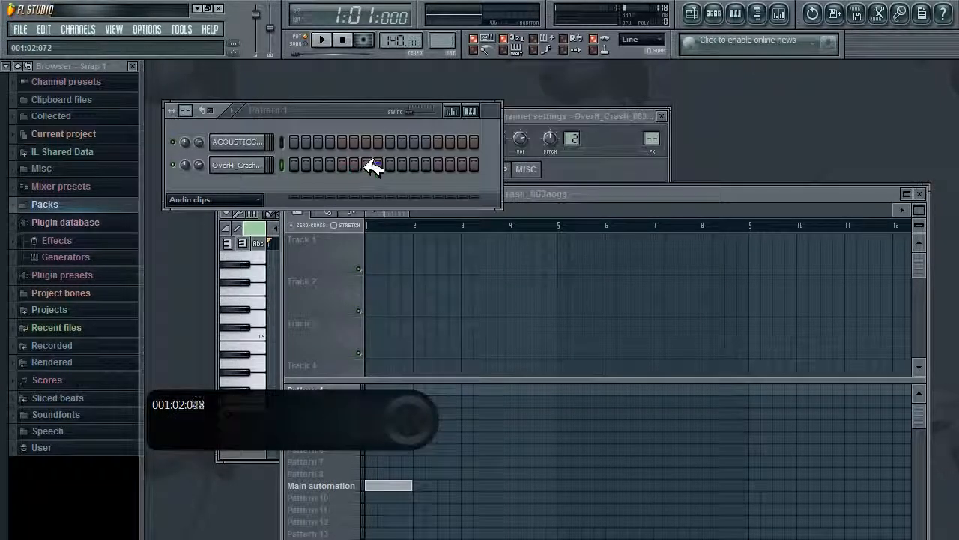
pyautogui.rightClick(242, 164)
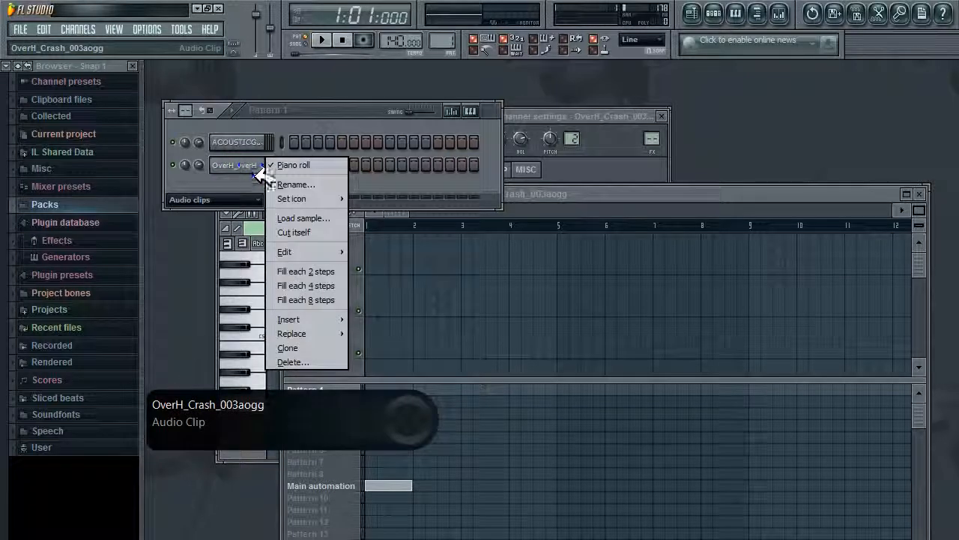
pyautogui.moveTo(297, 320)
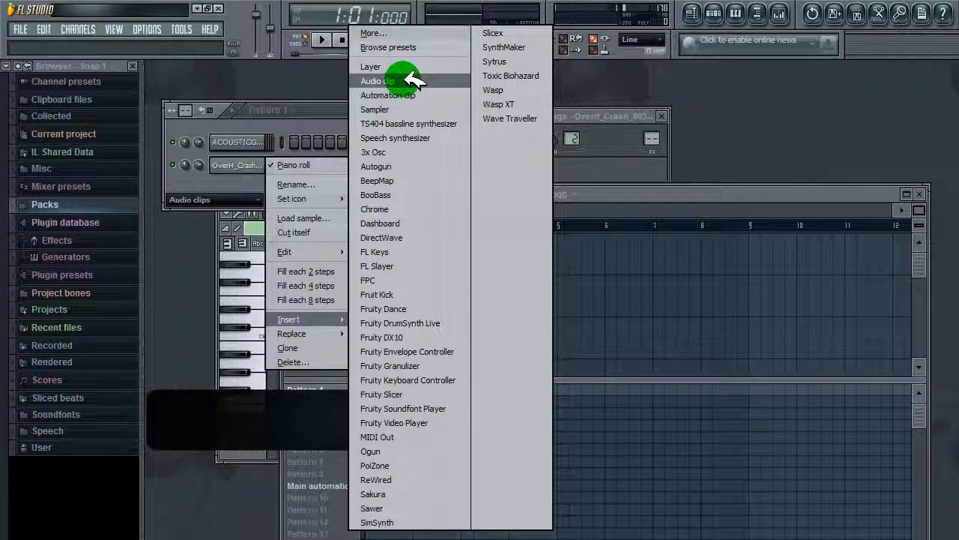
pyautogui.click(332, 100)
pyautogui.click(235, 144)
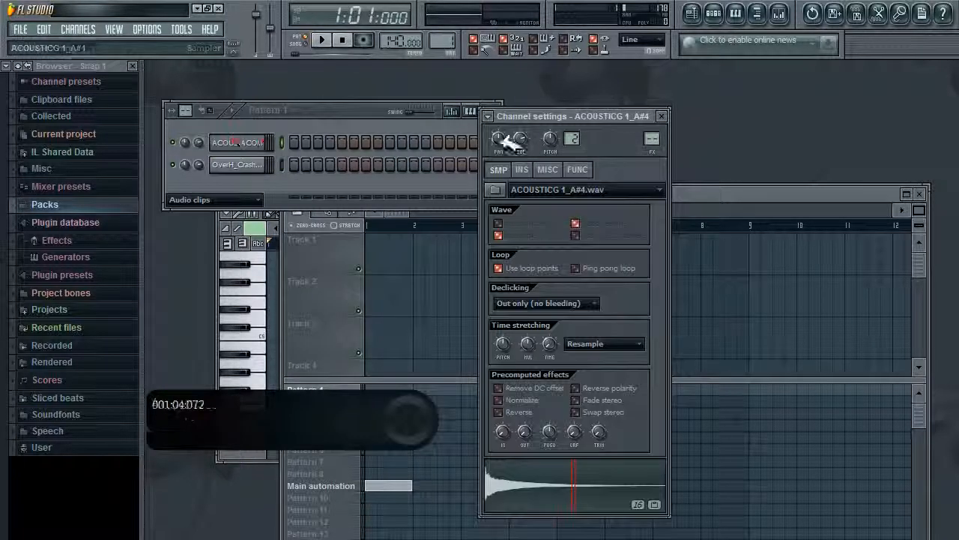